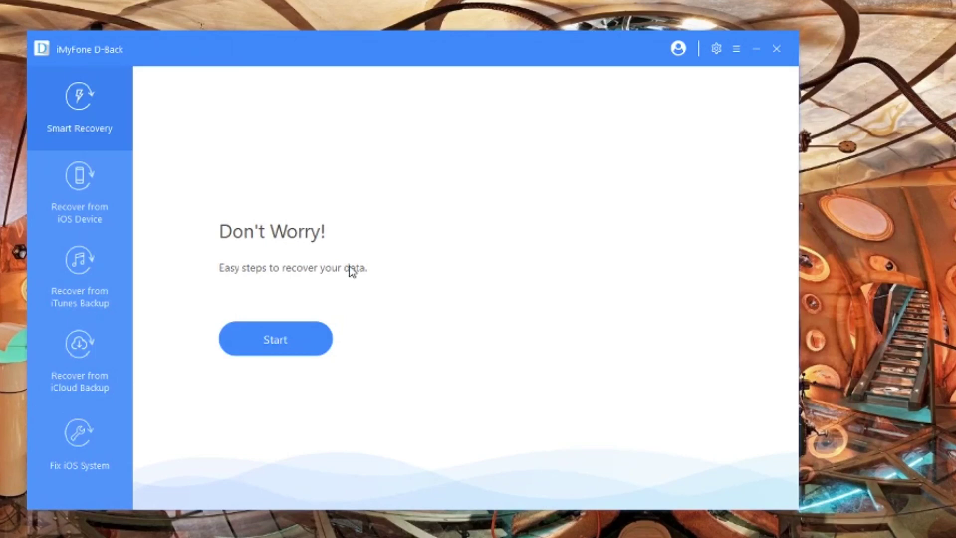
Drag the iMyFone D-Back window to a new position on the desktop.
{"action": "left_click_drag", "start_coordinate": [255, 47], "coordinate": [336, 64]}
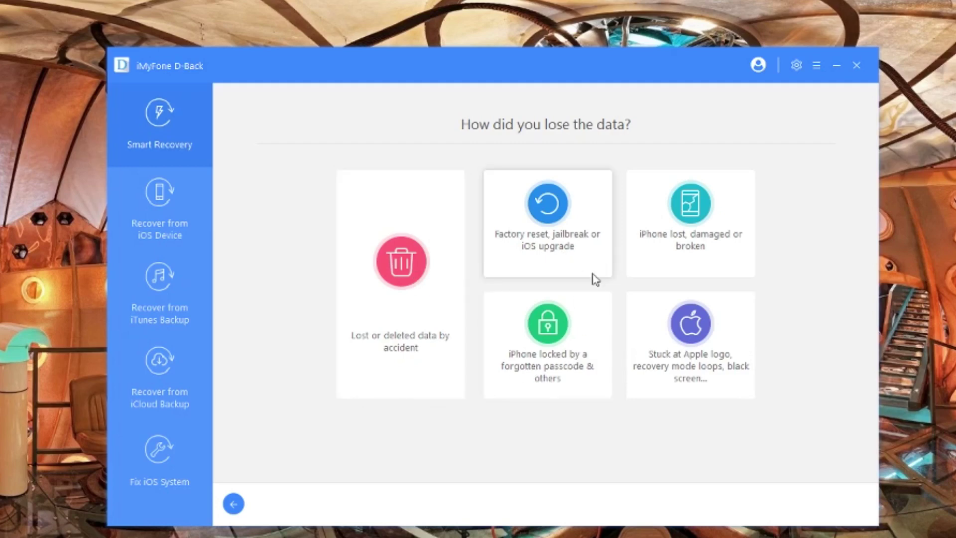
Try the Smart Recovery scenarios for an iPhone stuck at the Apple logo and a lost or broken iPhone.
{"action": "left_click", "coordinate": [717, 370]}
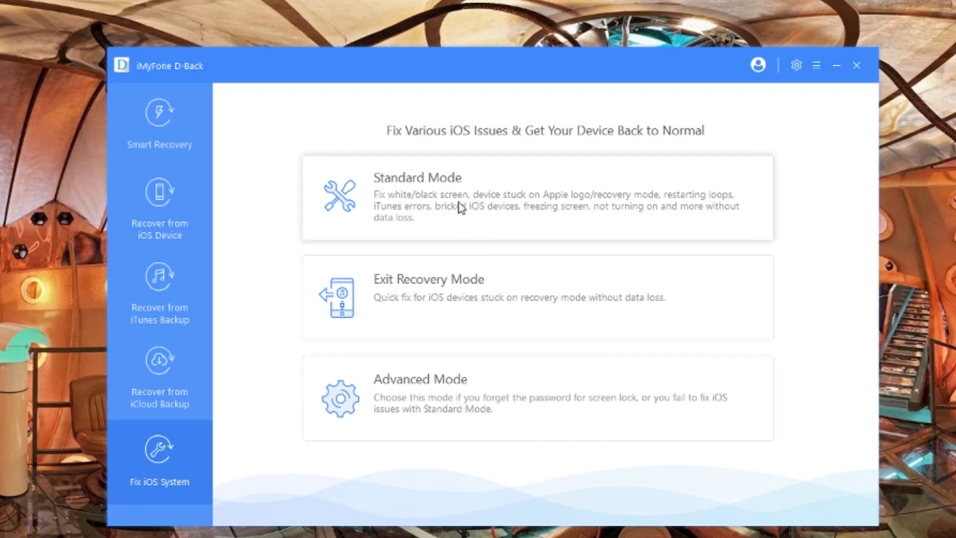
{"action": "left_click", "coordinate": [188, 144]}
{"action": "left_click", "coordinate": [362, 356]}
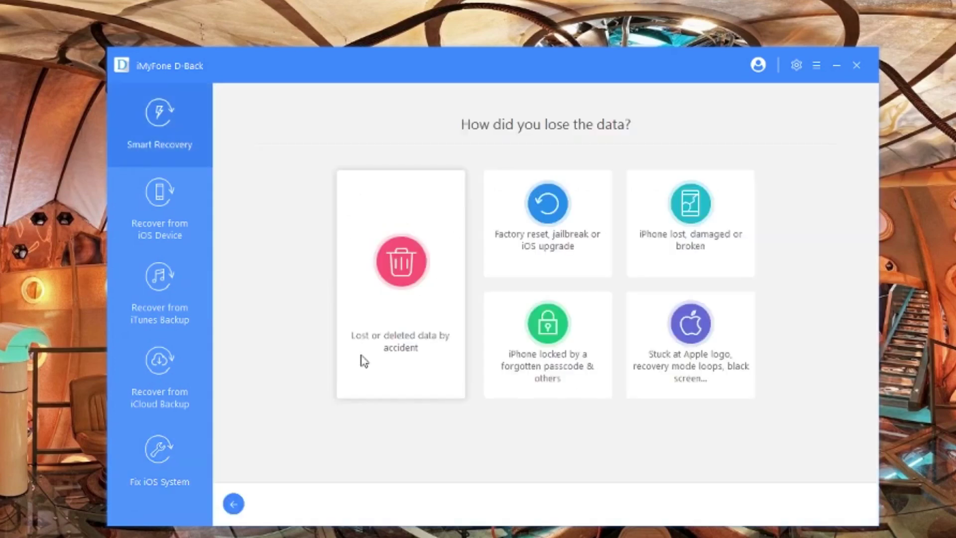
{"action": "left_click", "coordinate": [542, 265]}
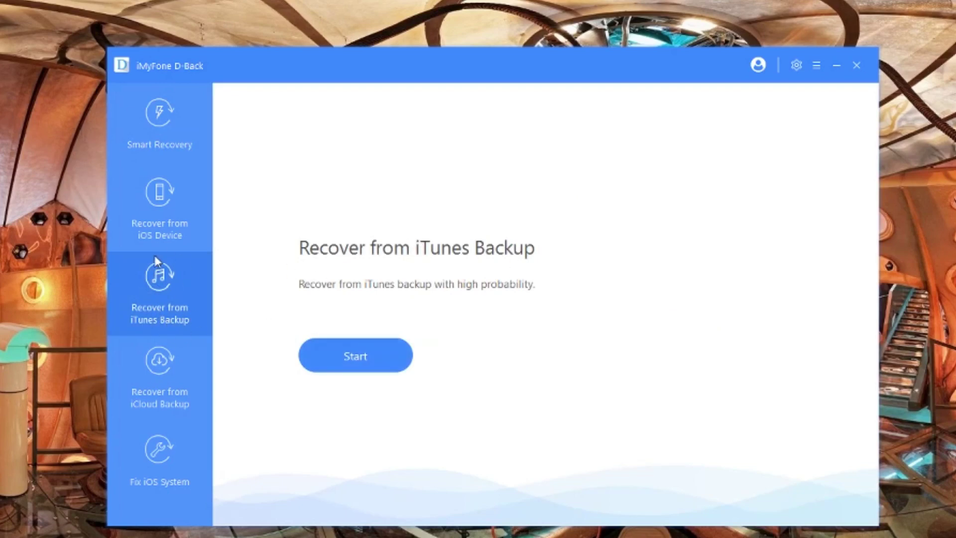
{"action": "left_click", "coordinate": [147, 133]}
{"action": "left_click", "coordinate": [320, 357]}
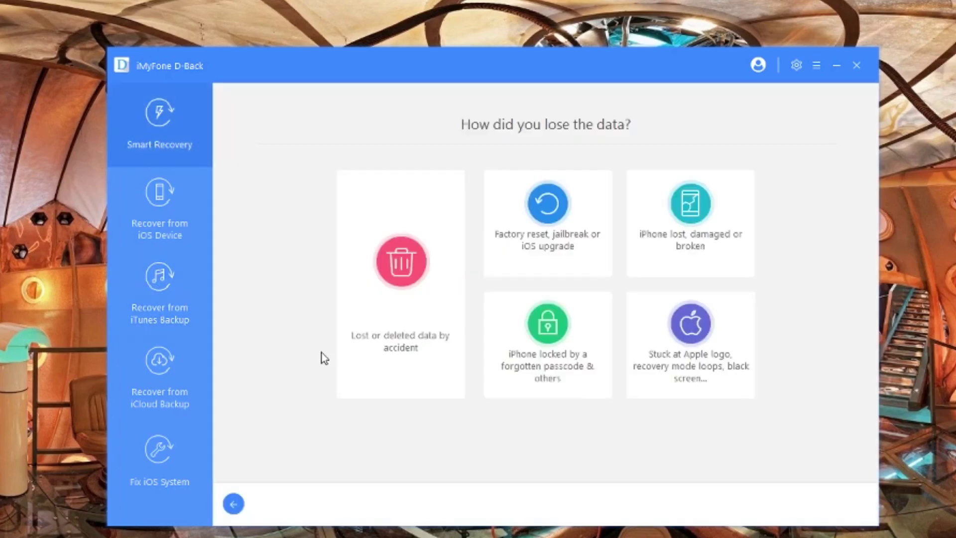
{"action": "left_click", "coordinate": [670, 269]}
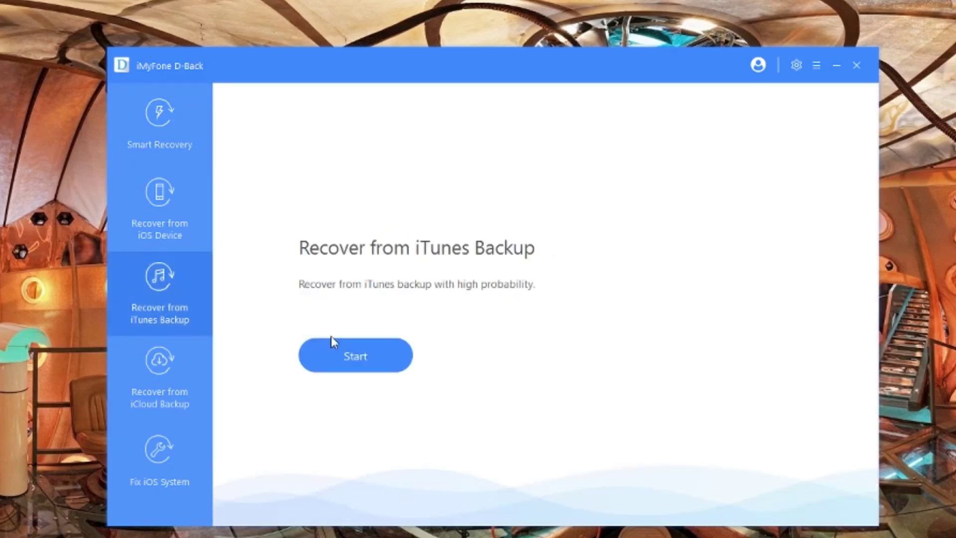
Choose the accidentally deleted data case and start recovery from the detected iPhone 6s Plus.
{"action": "left_click", "coordinate": [153, 234]}
{"action": "left_click", "coordinate": [154, 141]}
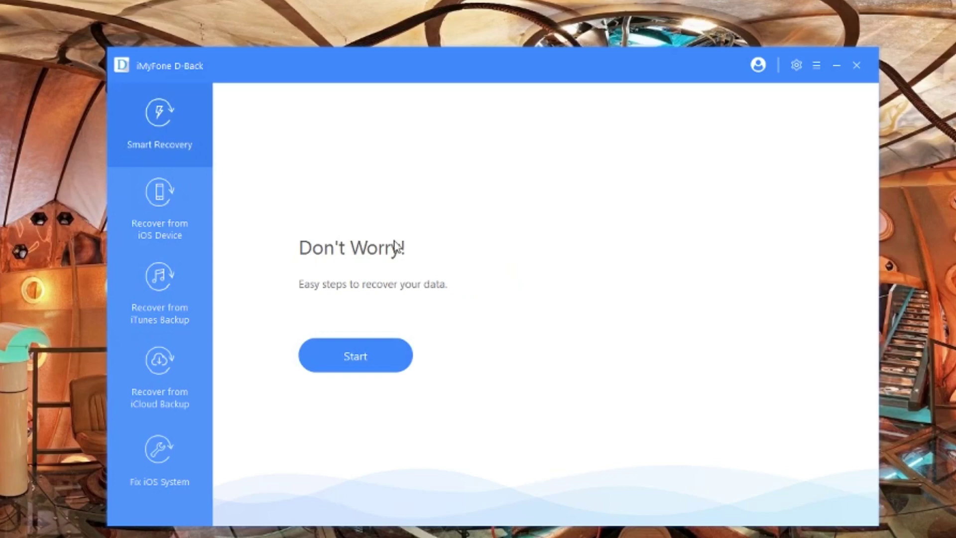
{"action": "left_click", "coordinate": [364, 356]}
{"action": "left_click", "coordinate": [580, 369]}
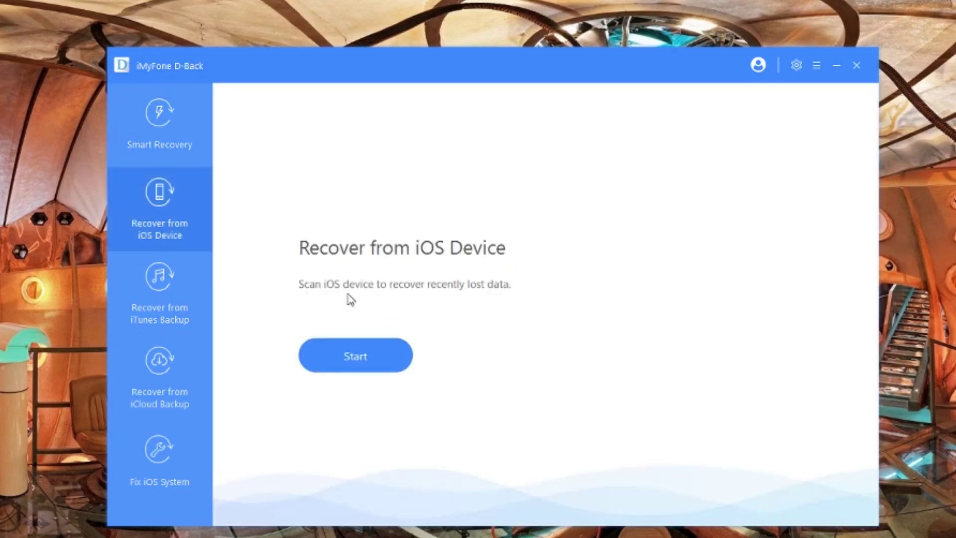
{"action": "left_click", "coordinate": [369, 370]}
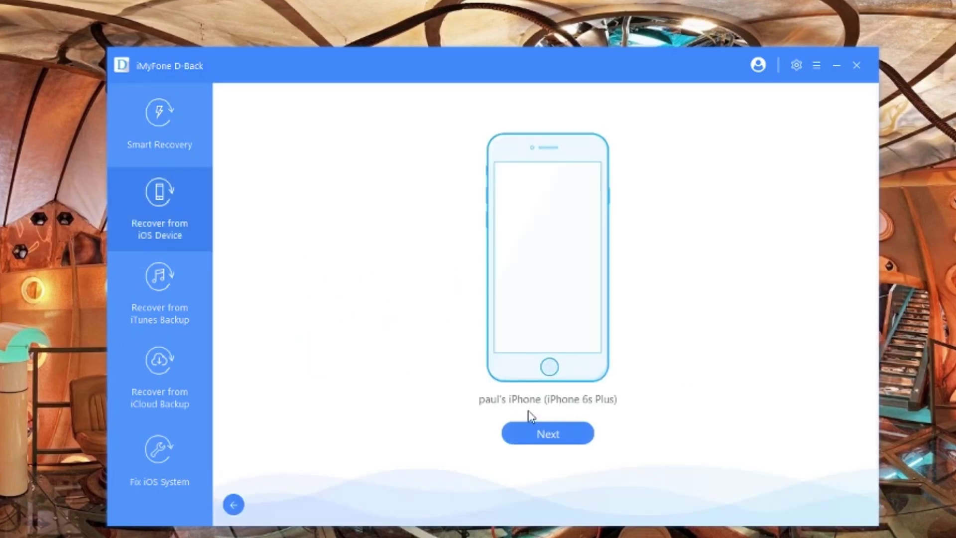
{"action": "left_click", "coordinate": [544, 434]}
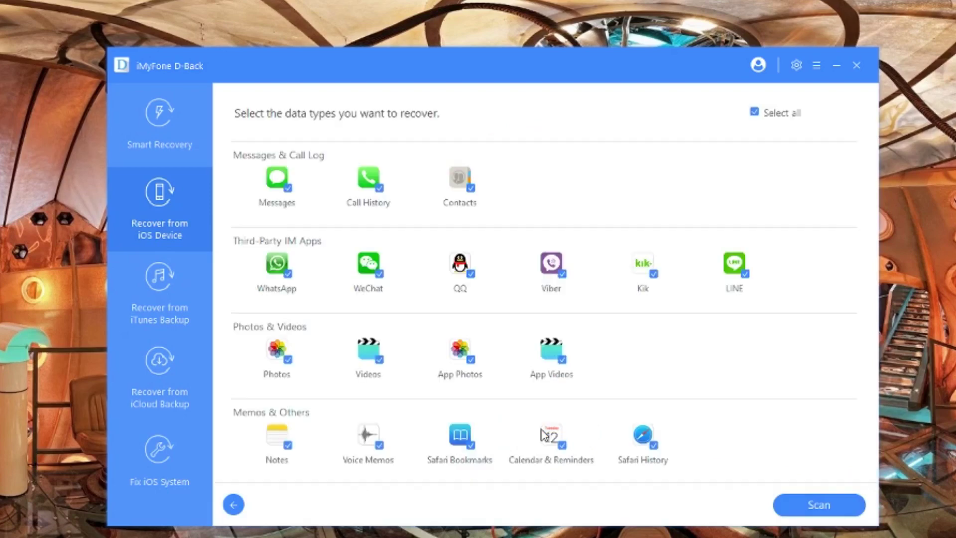
Scan the iPhone 6s Plus for all selected data types and wait for the analysis to finish.
{"action": "left_click", "coordinate": [807, 504]}
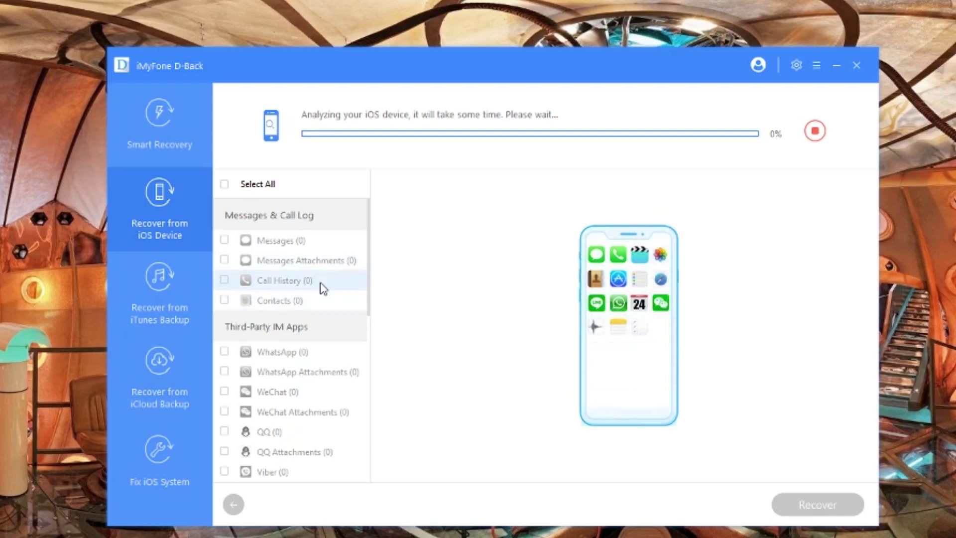
Preview the 32 recovered contacts and the one recovered message.
{"action": "scroll", "coordinate": [321, 287], "scroll_direction": "down", "scroll_amount": 6}
{"action": "scroll", "coordinate": [321, 288], "scroll_direction": "up", "scroll_amount": 6}
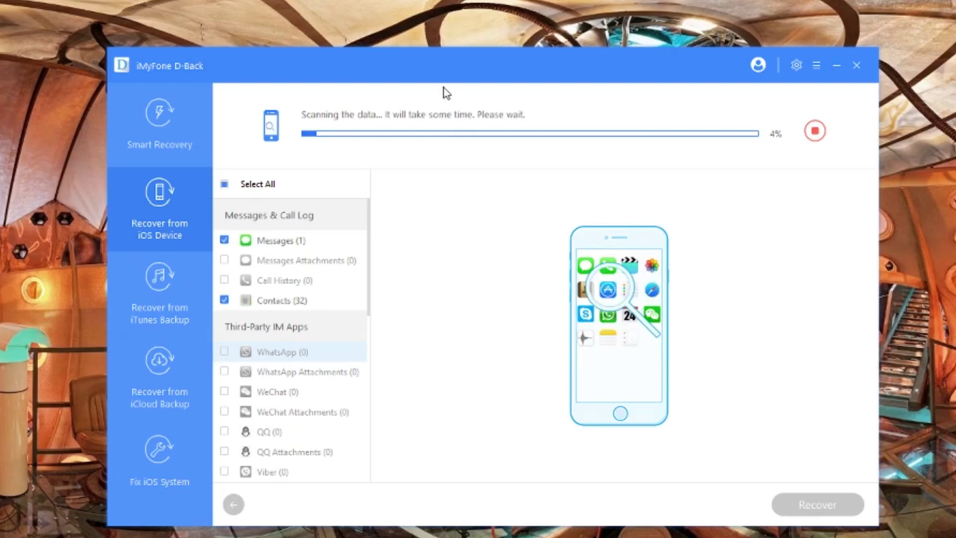
{"action": "left_click", "coordinate": [310, 303]}
{"action": "scroll", "coordinate": [505, 333], "scroll_direction": "down", "scroll_amount": 10}
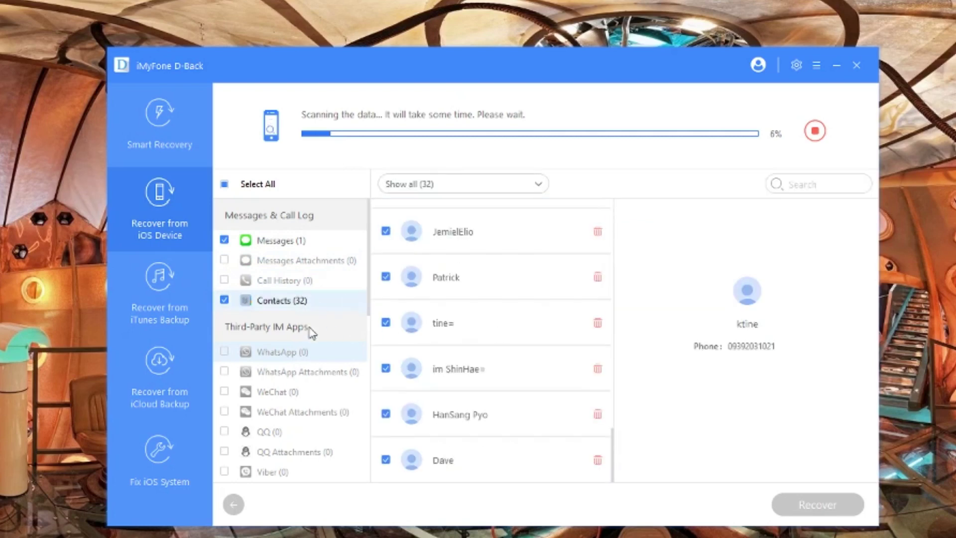
{"action": "scroll", "coordinate": [311, 332], "scroll_direction": "down", "scroll_amount": 8}
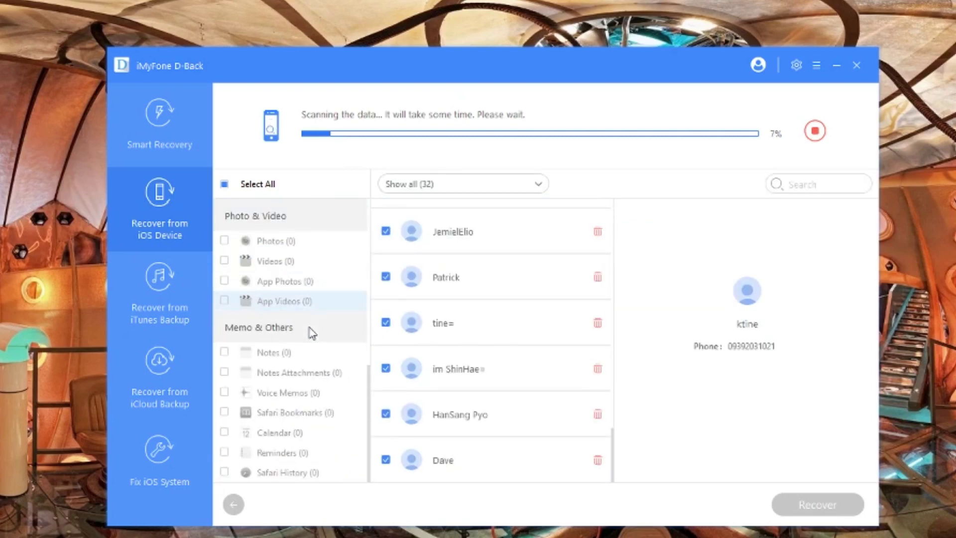
{"action": "scroll", "coordinate": [311, 332], "scroll_direction": "up", "scroll_amount": 6}
{"action": "scroll", "coordinate": [311, 331], "scroll_direction": "up", "scroll_amount": 3}
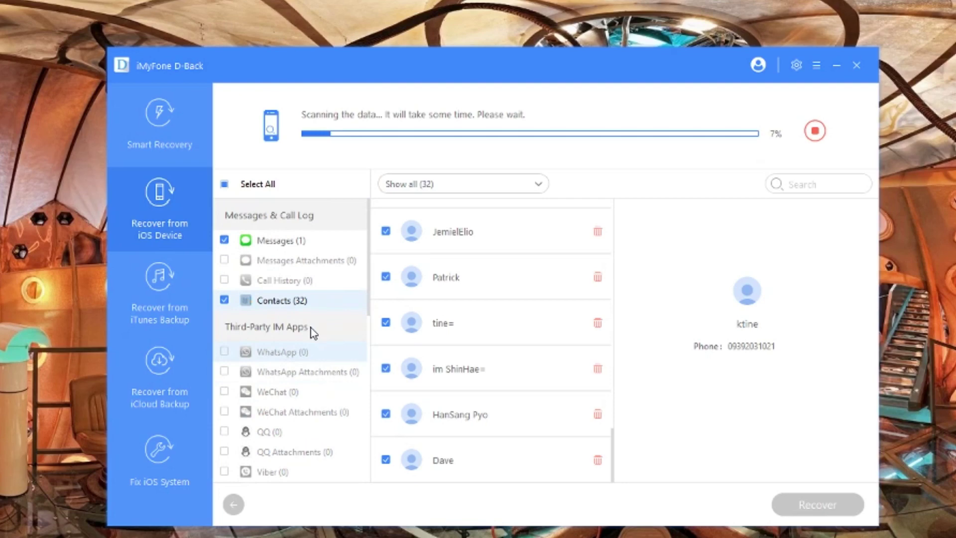
{"action": "left_click", "coordinate": [277, 241]}
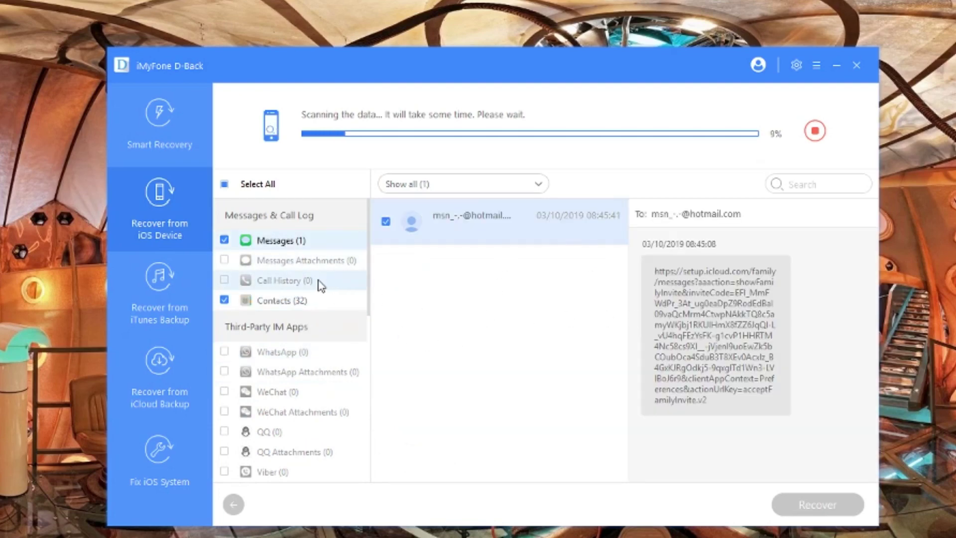
{"action": "left_click", "coordinate": [298, 300]}
{"action": "scroll", "coordinate": [304, 279], "scroll_direction": "down", "scroll_amount": 9}
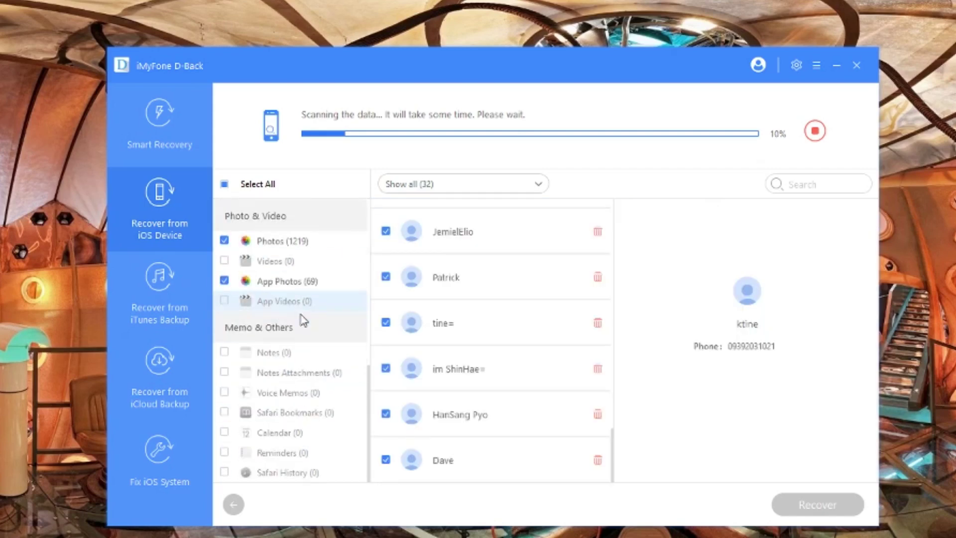
{"action": "scroll", "coordinate": [309, 272], "scroll_direction": "up", "scroll_amount": 1}
Browse the 1219 recovered photos, then open the first of the 69 App Photos albums.
{"action": "left_click", "coordinate": [311, 280]}
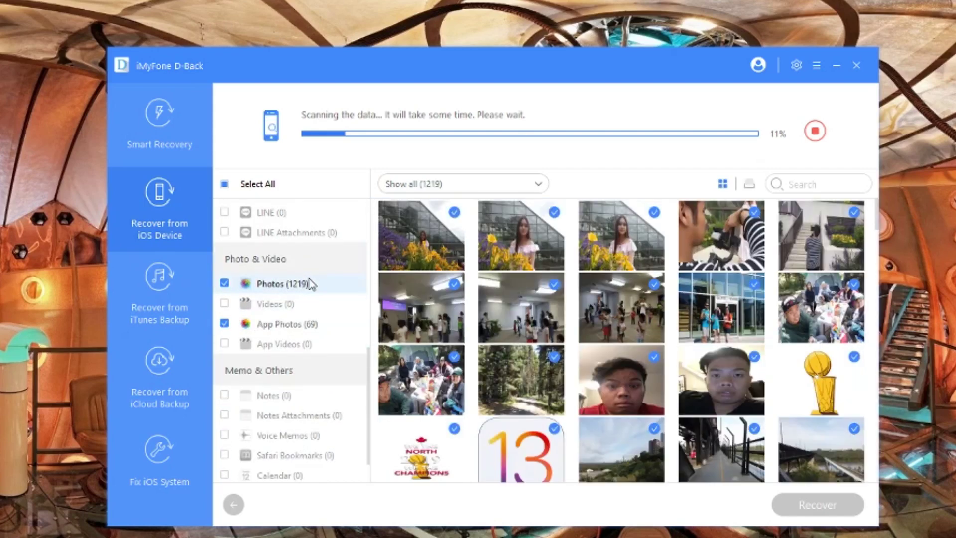
{"action": "scroll", "coordinate": [595, 398], "scroll_direction": "down", "scroll_amount": 5}
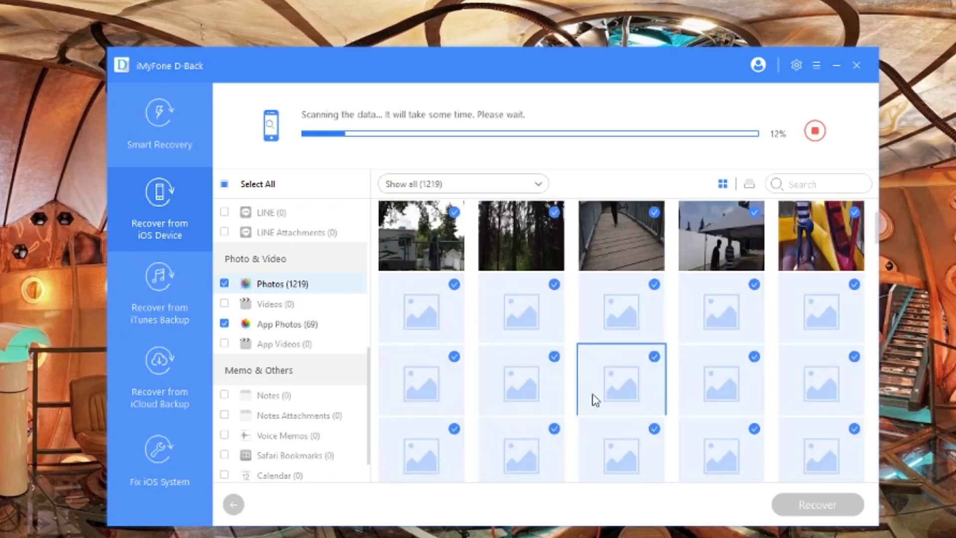
{"action": "scroll", "coordinate": [596, 400], "scroll_direction": "down", "scroll_amount": 8}
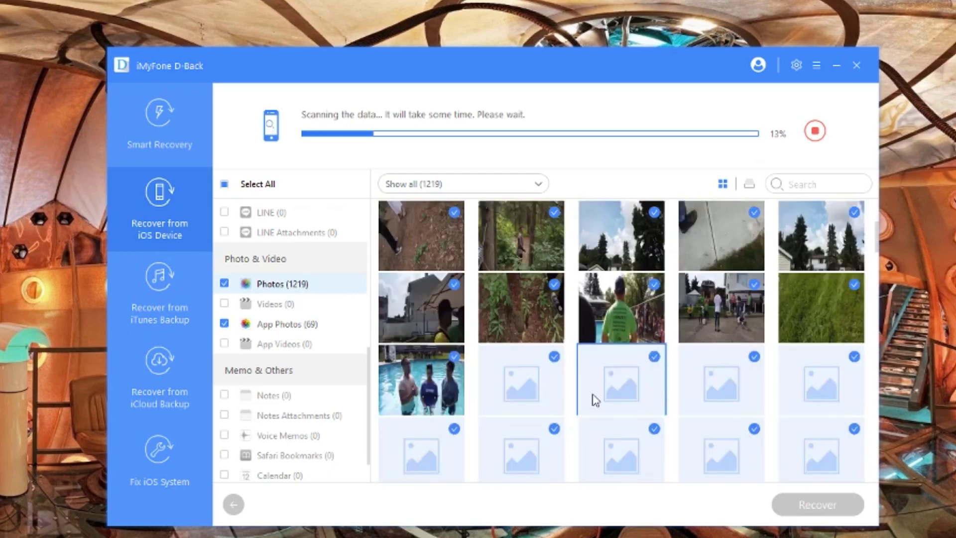
{"action": "scroll", "coordinate": [596, 400], "scroll_direction": "down", "scroll_amount": 8}
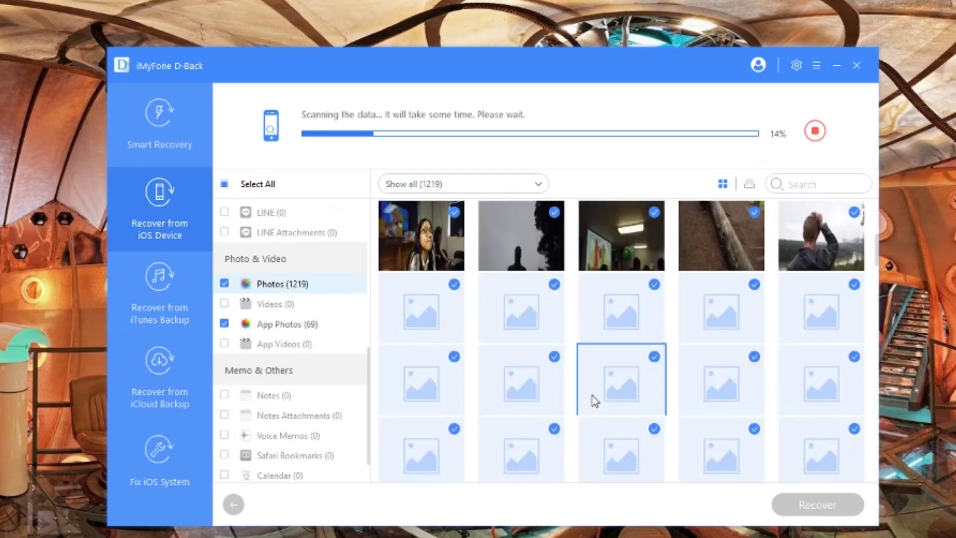
{"action": "scroll", "coordinate": [592, 397], "scroll_direction": "down", "scroll_amount": 8}
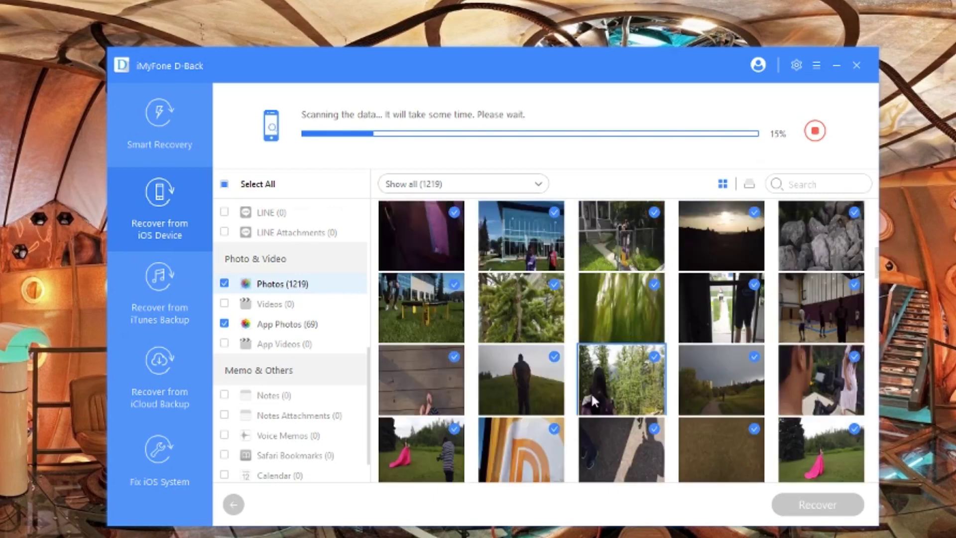
{"action": "scroll", "coordinate": [594, 401], "scroll_direction": "down", "scroll_amount": 8}
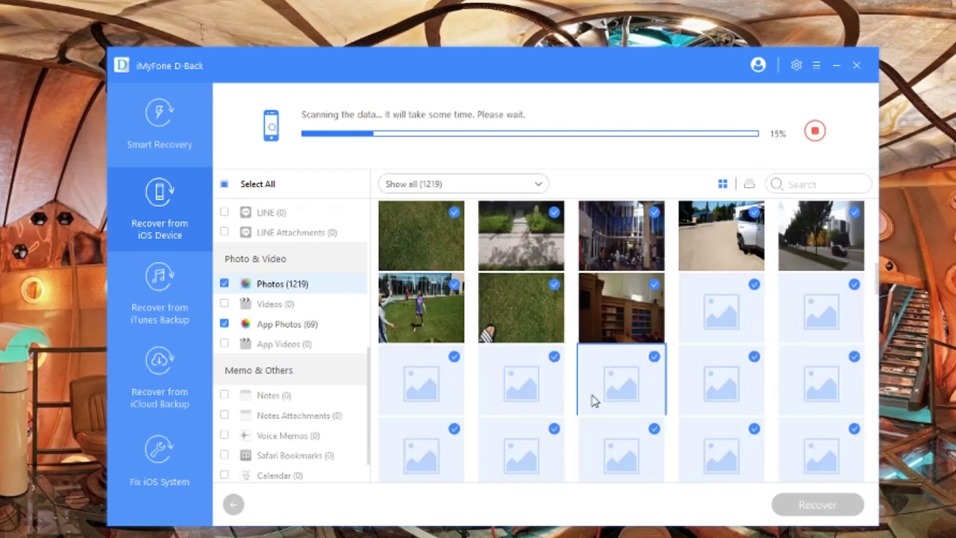
{"action": "scroll", "coordinate": [592, 398], "scroll_direction": "down", "scroll_amount": 4}
{"action": "left_click", "coordinate": [320, 324]}
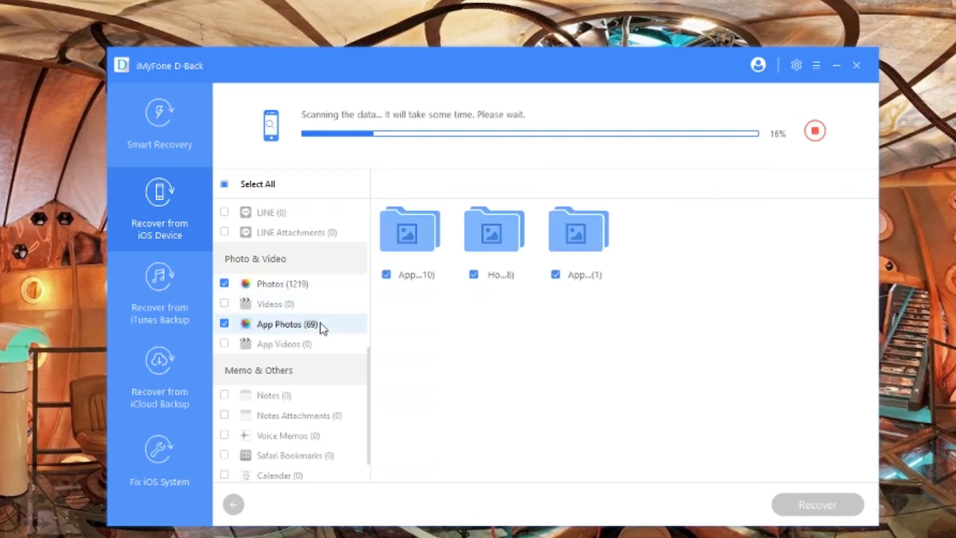
{"action": "double_click", "coordinate": [437, 251]}
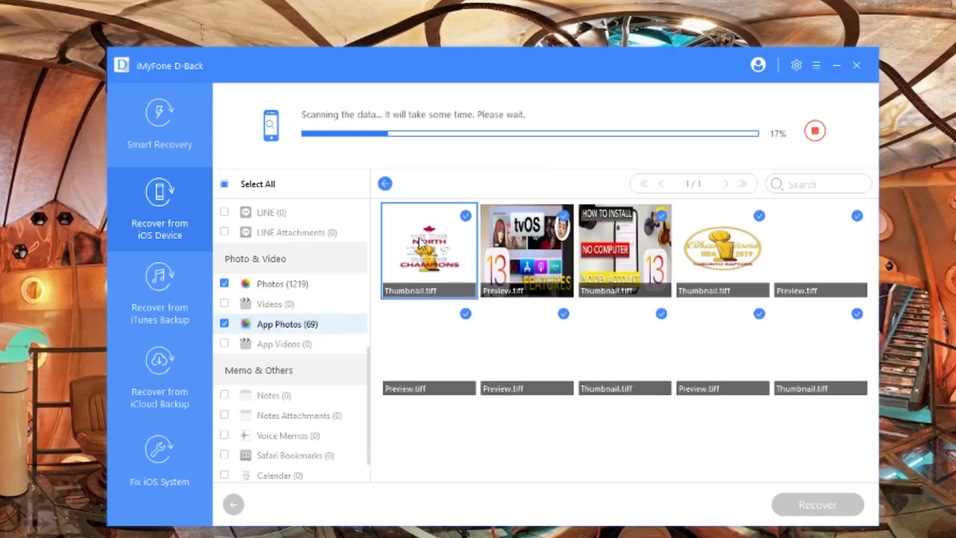
Go back to the app photo albums, revisit Photos and preview the 5 Safari bookmarks.
{"action": "left_click", "coordinate": [376, 184]}
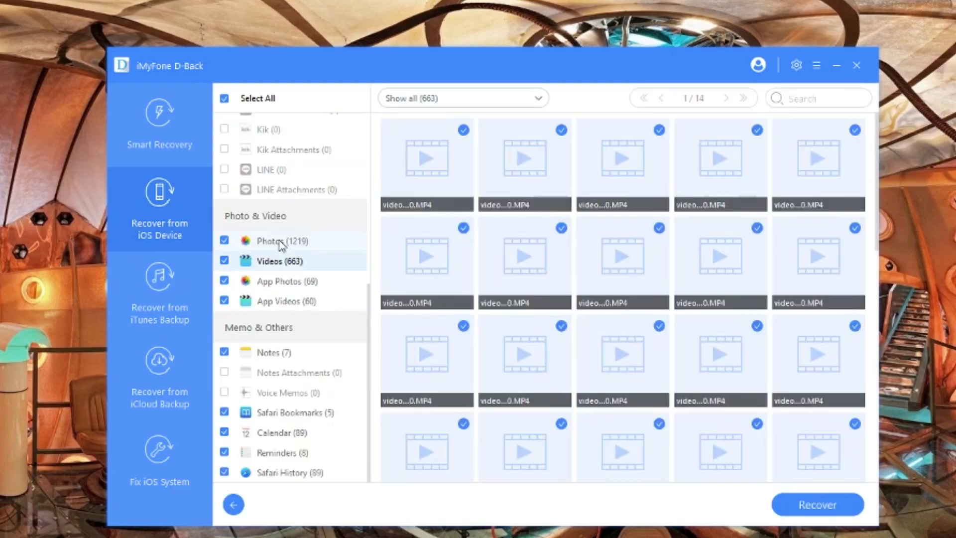
{"action": "left_click", "coordinate": [278, 241]}
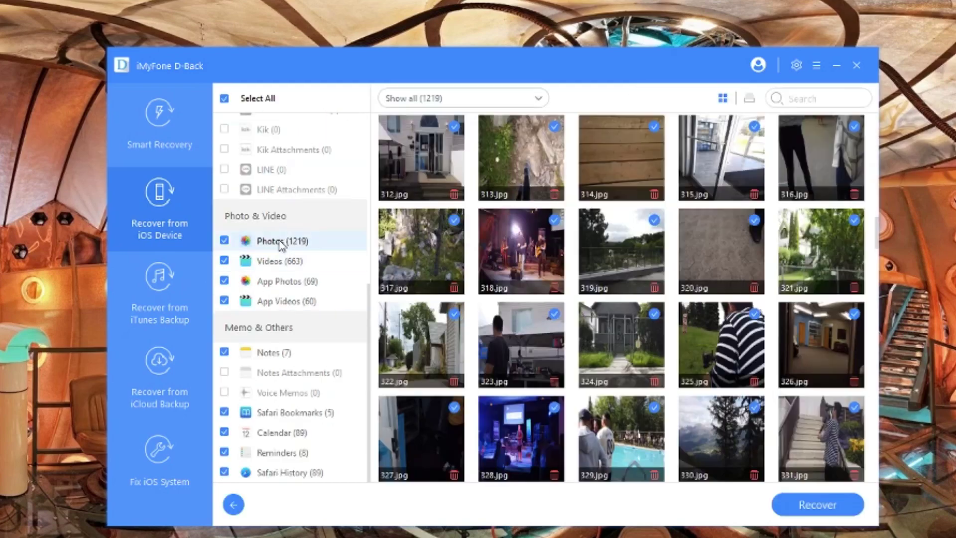
{"action": "scroll", "coordinate": [548, 363], "scroll_direction": "down", "scroll_amount": 10}
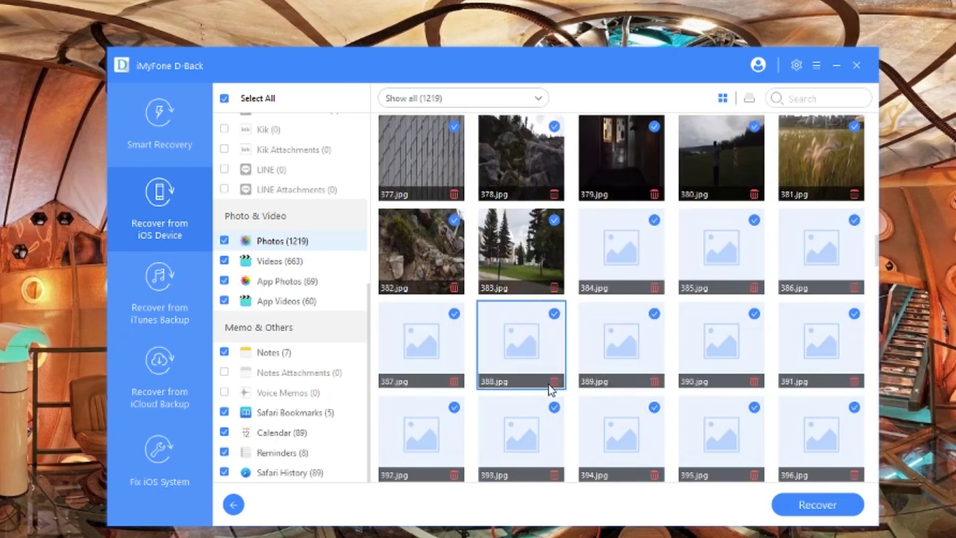
{"action": "left_click", "coordinate": [329, 414]}
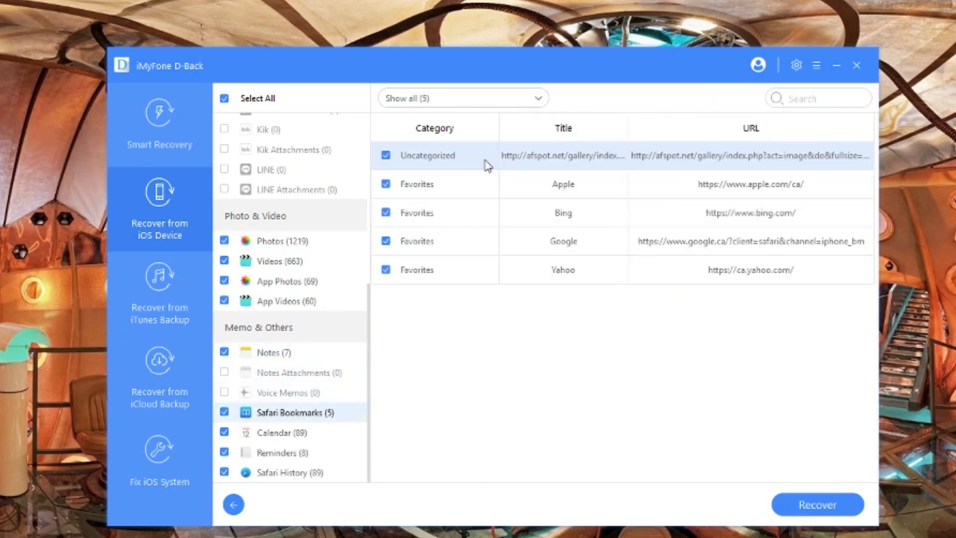
Read the 7 recovered notes, including Mixcder e9, kremil S and iSpooferLicense.txt.
{"action": "left_click", "coordinate": [300, 356]}
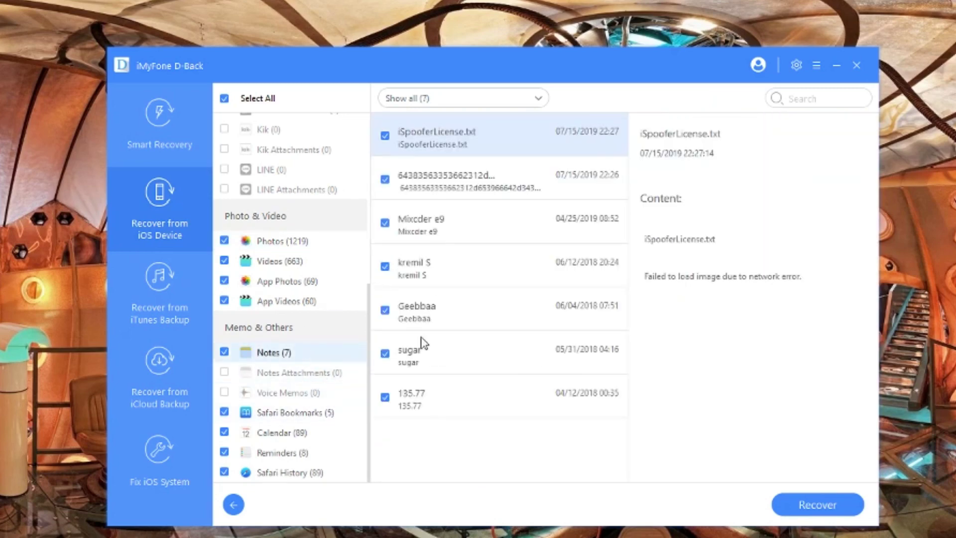
{"action": "left_click", "coordinate": [554, 210]}
{"action": "left_click", "coordinate": [543, 192]}
{"action": "left_click", "coordinate": [533, 254]}
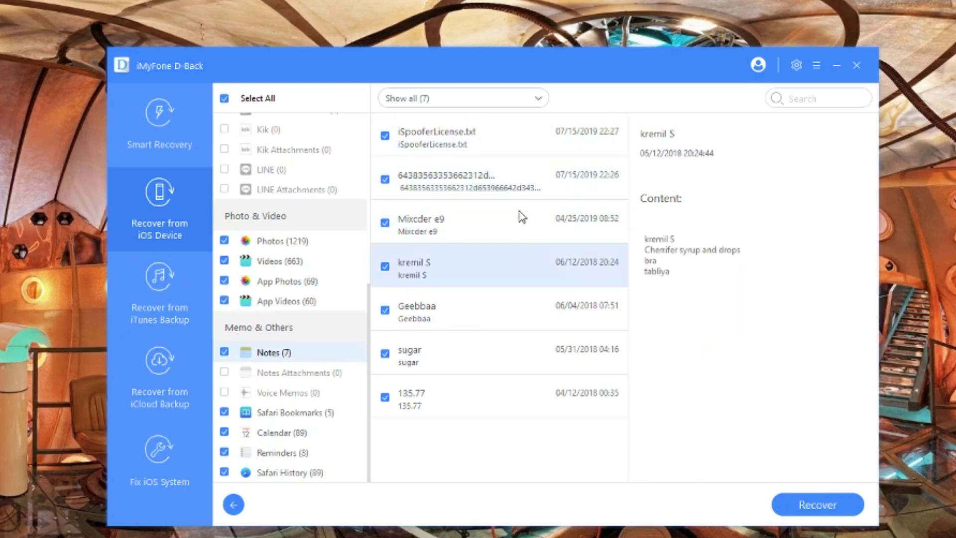
{"action": "left_click", "coordinate": [509, 158]}
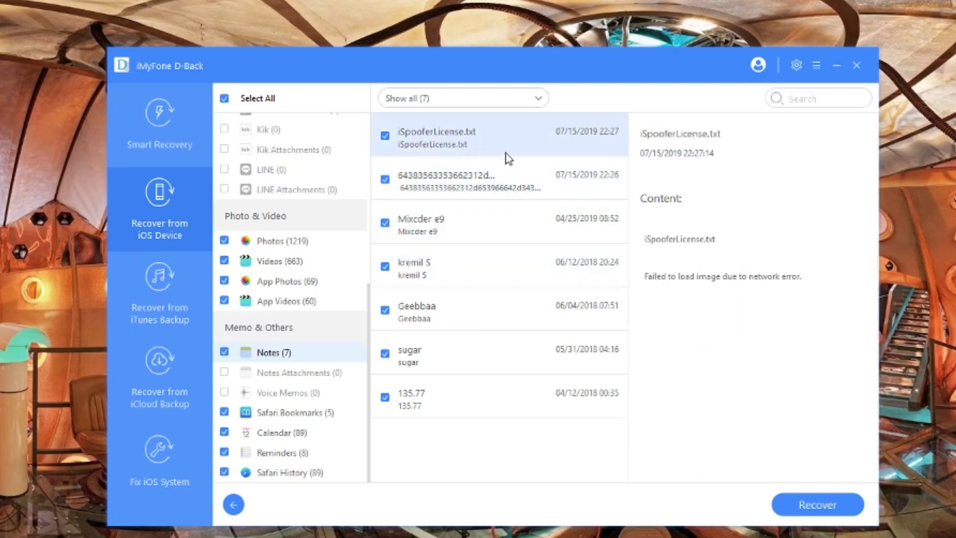
Review the Mother's Day calendar event, Reminders and Safari History, ending on Messages.
{"action": "left_click", "coordinate": [276, 437]}
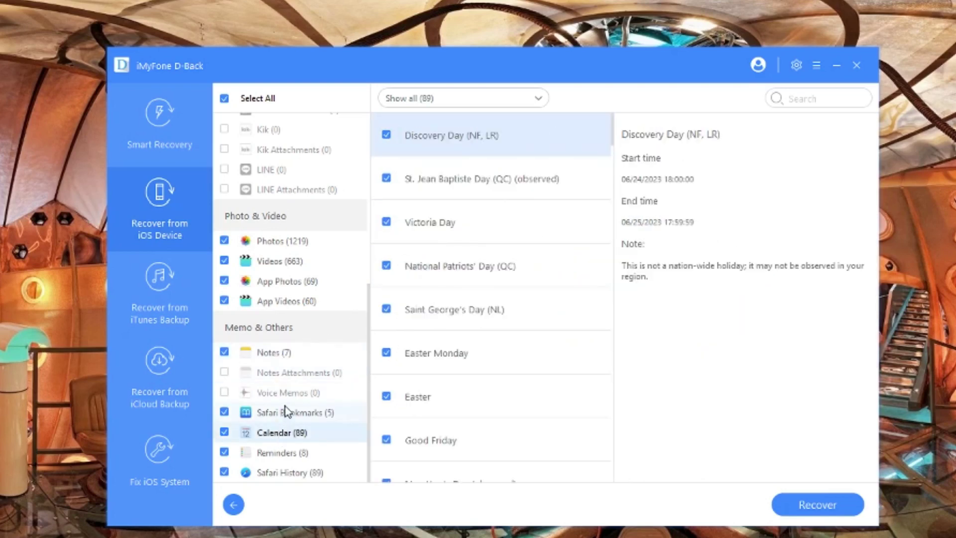
{"action": "scroll", "coordinate": [391, 396], "scroll_direction": "down", "scroll_amount": 20}
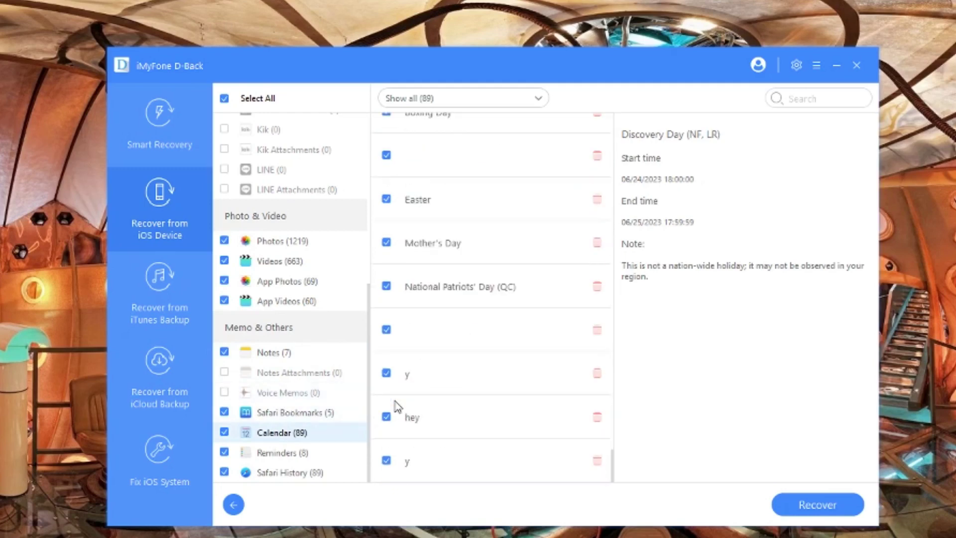
{"action": "left_click", "coordinate": [444, 246]}
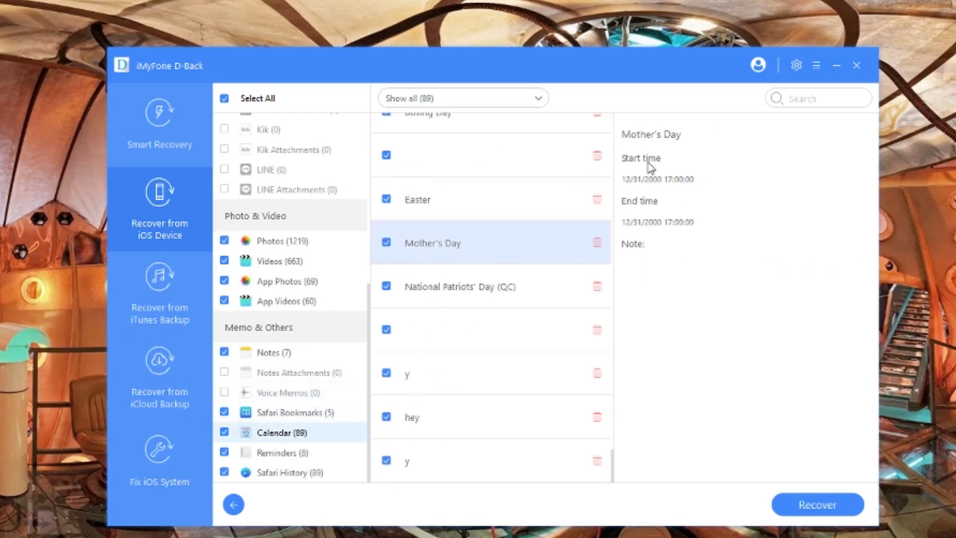
{"action": "left_click", "coordinate": [288, 454]}
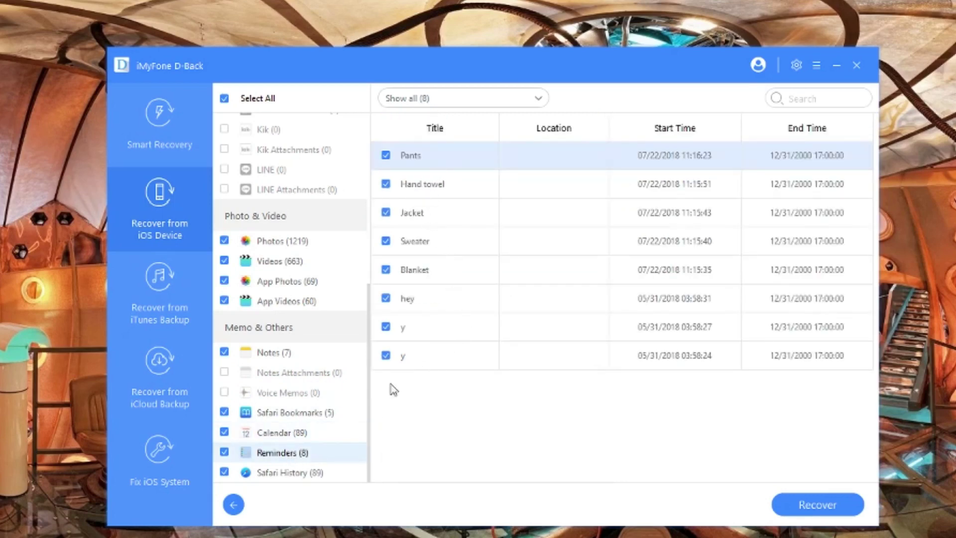
{"action": "left_click", "coordinate": [298, 474]}
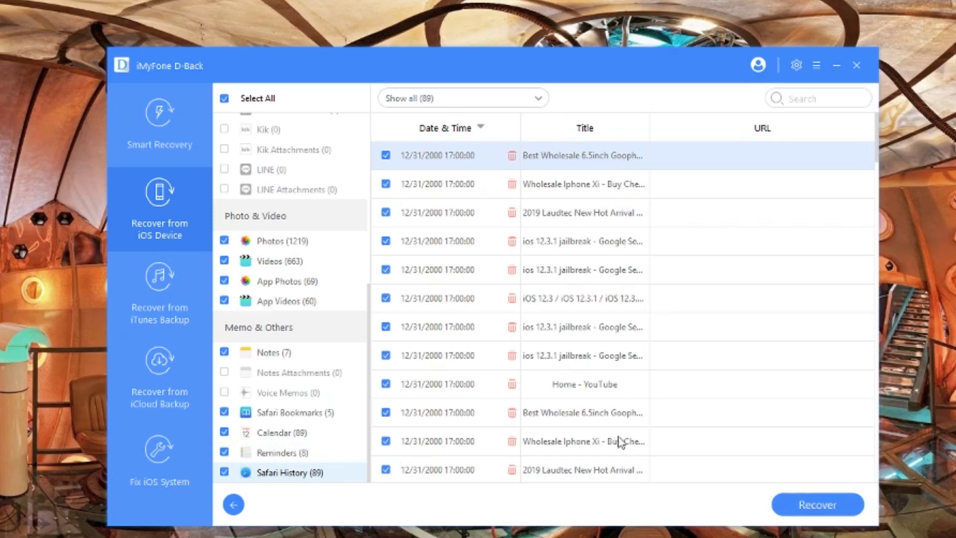
{"action": "scroll", "coordinate": [312, 395], "scroll_direction": "up", "scroll_amount": 6}
{"action": "left_click", "coordinate": [285, 155]}
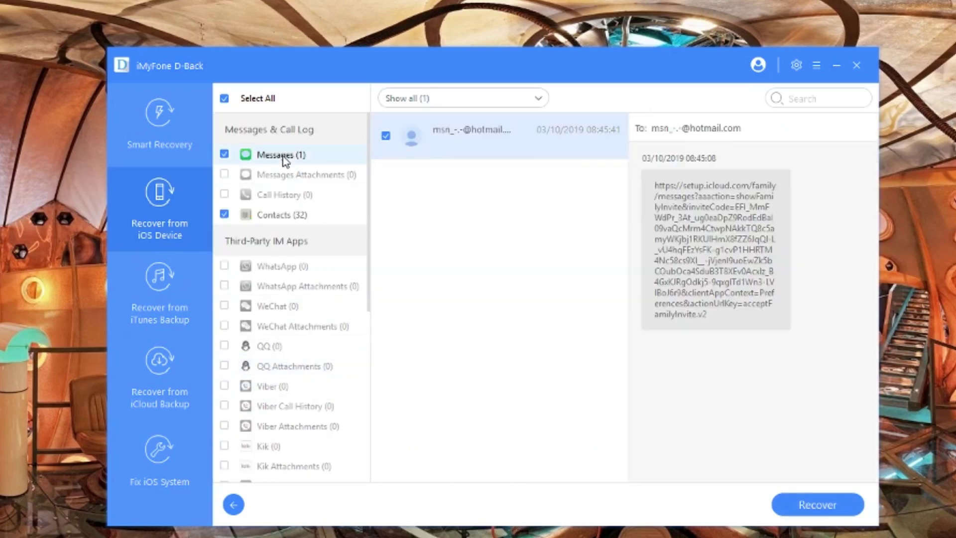
Recover the checked data as HTML into the D:/imyfone Recovery folder.
{"action": "left_click", "coordinate": [812, 503]}
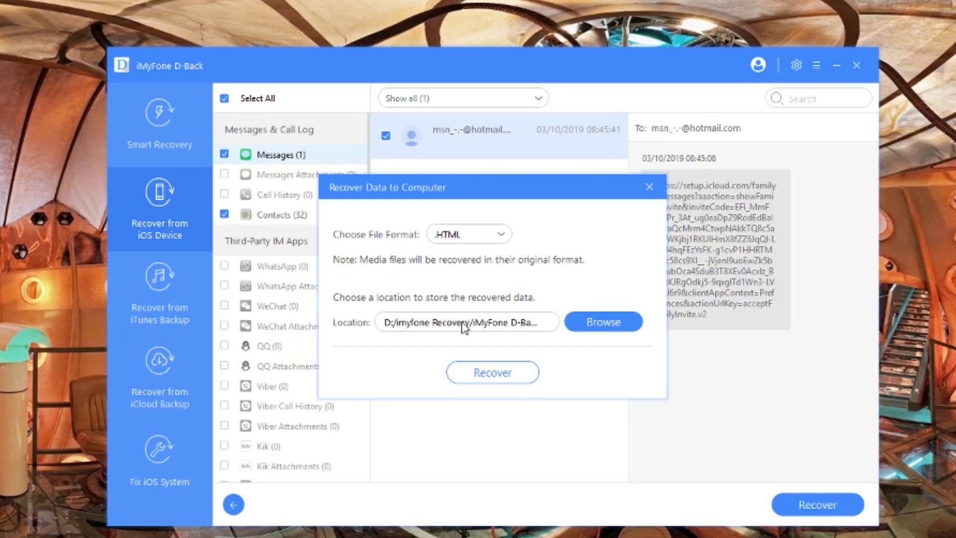
{"action": "left_click", "coordinate": [489, 375]}
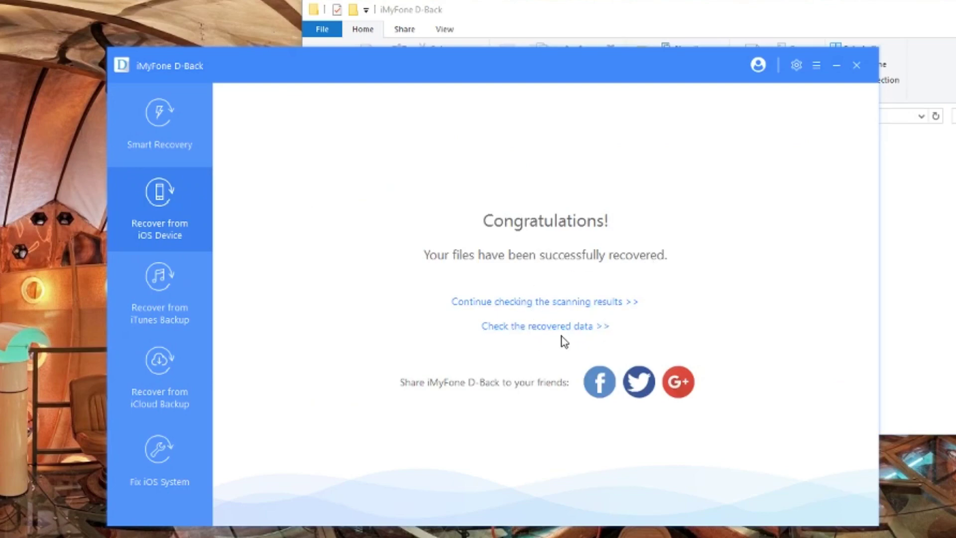
Switch to Recover from iTunes Backup and close the leftover File Explorer window.
{"action": "left_click", "coordinate": [170, 293]}
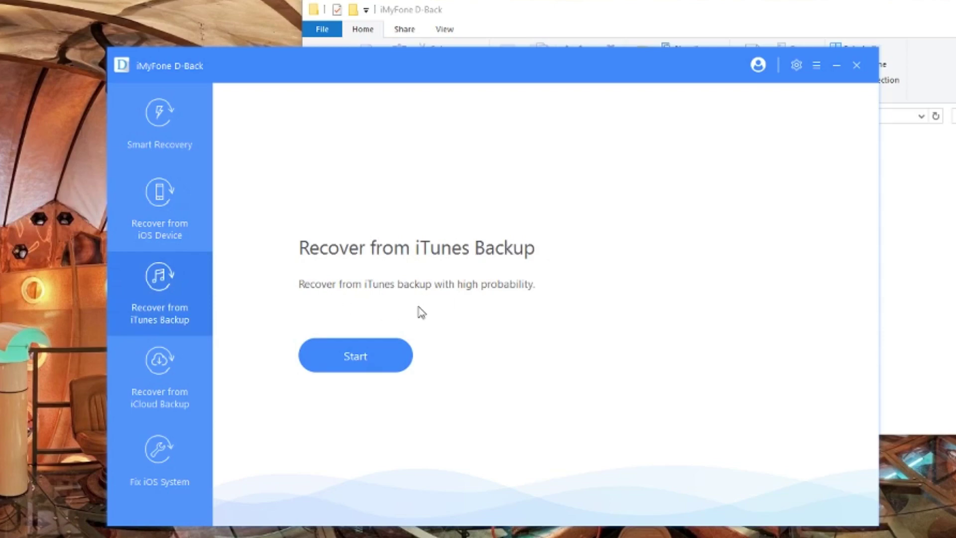
{"action": "left_click", "coordinate": [463, 25]}
{"action": "left_click_drag", "start_coordinate": [463, 26], "coordinate": [344, 25]}
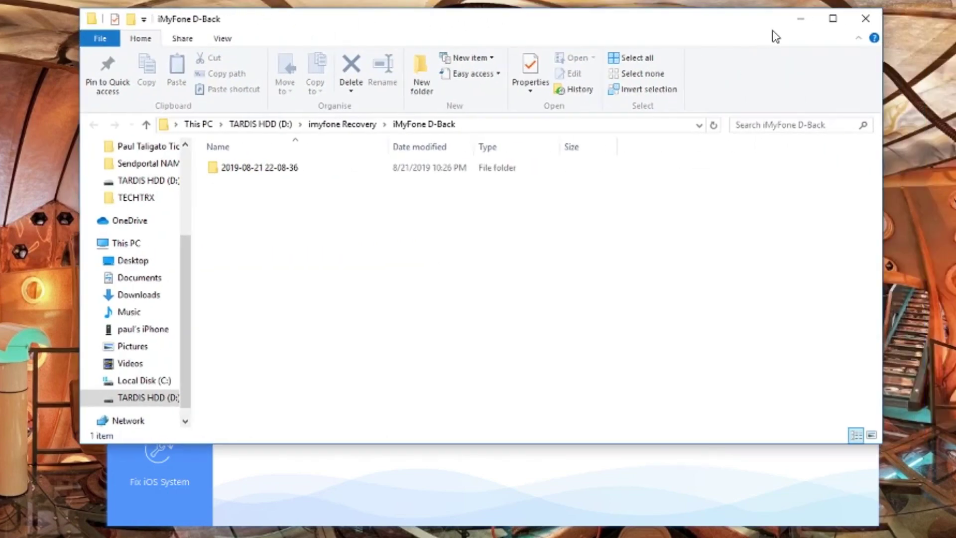
{"action": "left_click", "coordinate": [875, 23]}
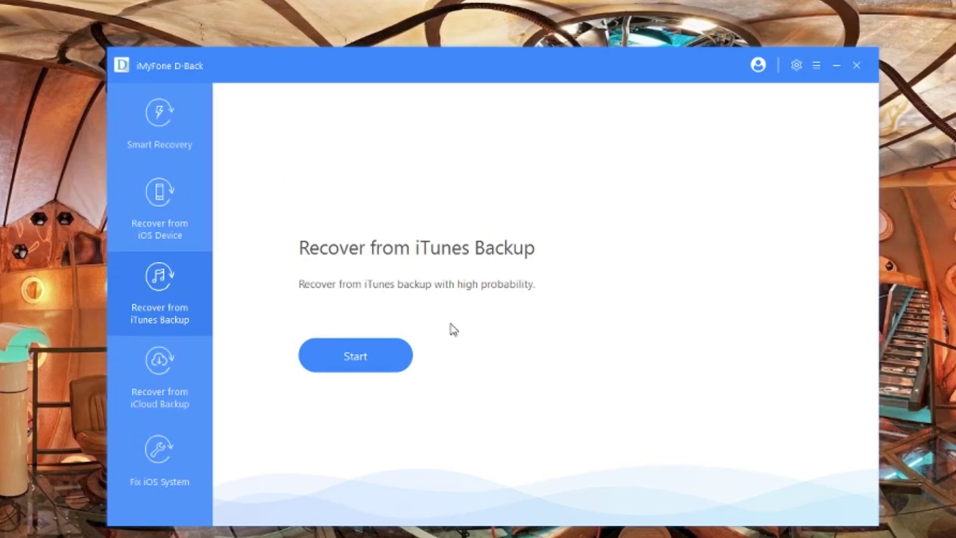
Compare the iTunes backup list with iCloud recovery, finishing on the iCloud sign-in form.
{"action": "left_click", "coordinate": [189, 361]}
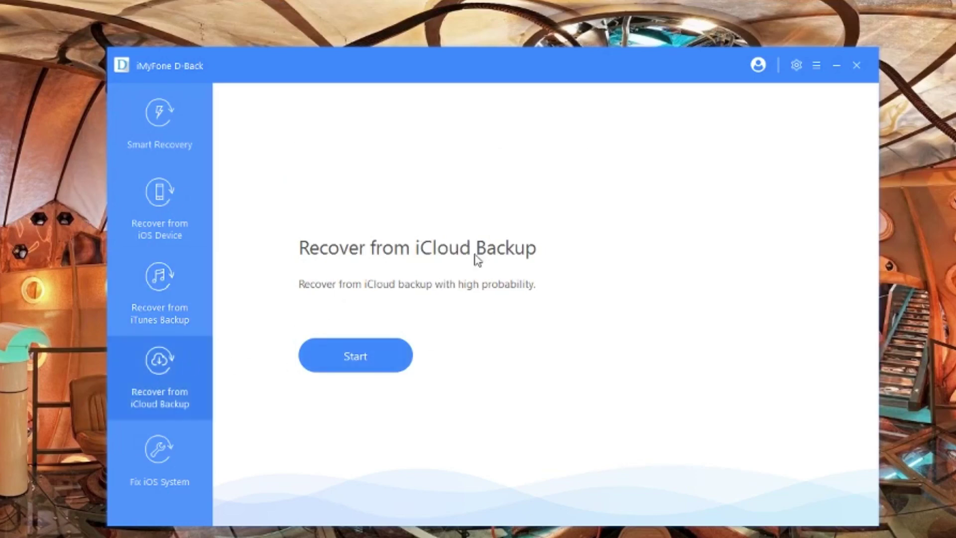
{"action": "left_click", "coordinate": [399, 354]}
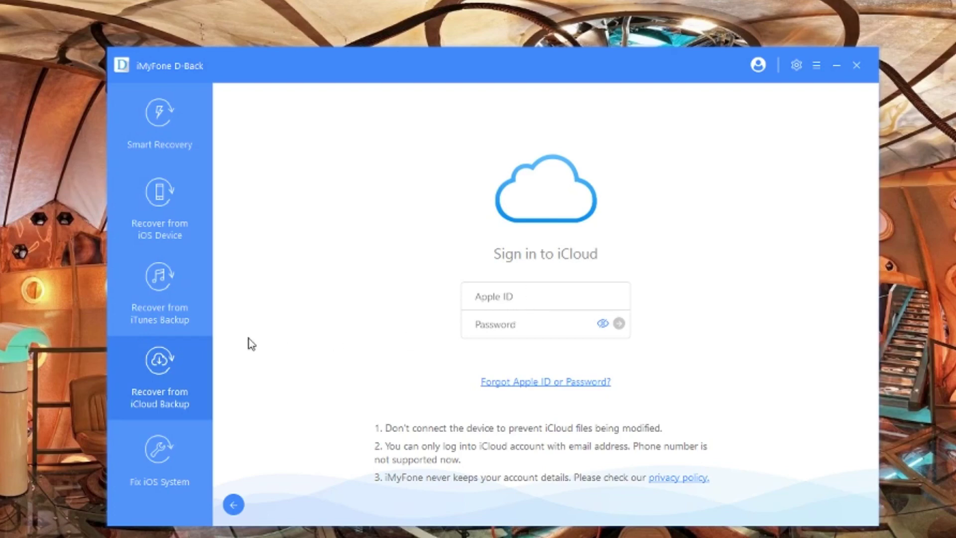
{"action": "left_click", "coordinate": [194, 316]}
{"action": "left_click", "coordinate": [367, 353]}
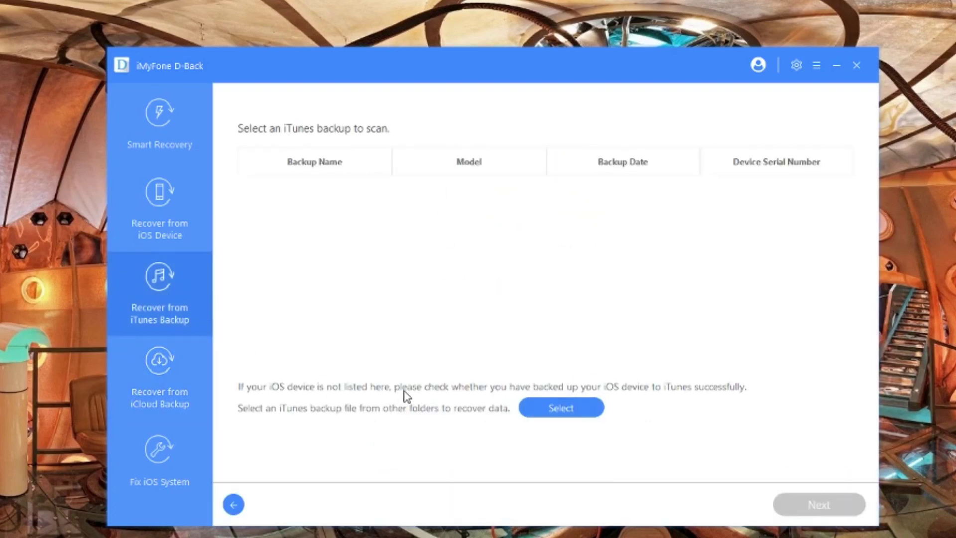
{"action": "left_click", "coordinate": [166, 373]}
{"action": "left_click", "coordinate": [146, 326]}
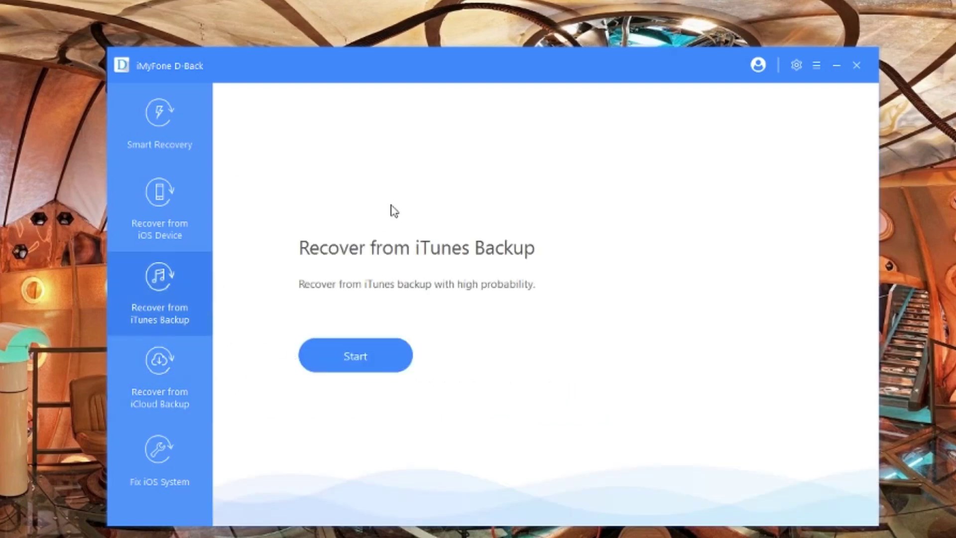
{"action": "left_click", "coordinate": [374, 348]}
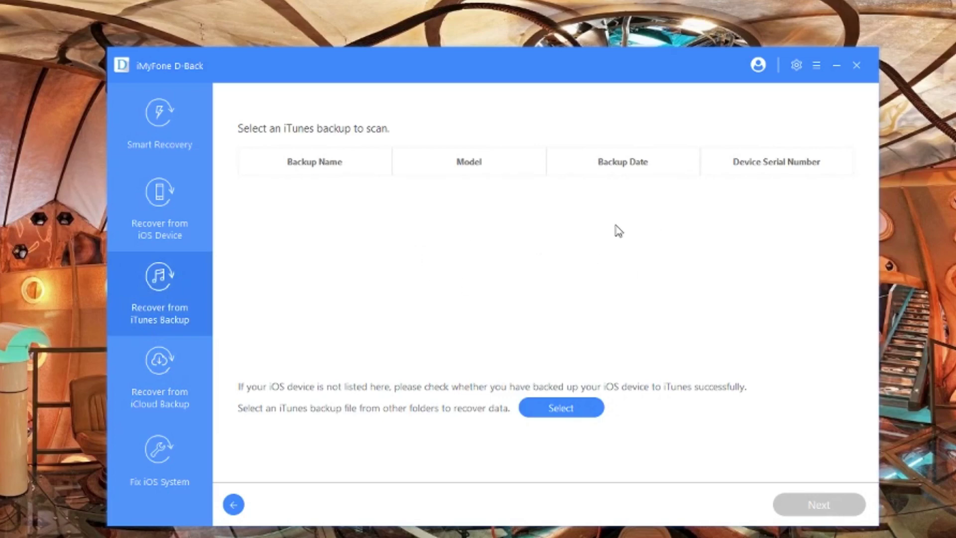
{"action": "left_click", "coordinate": [170, 384]}
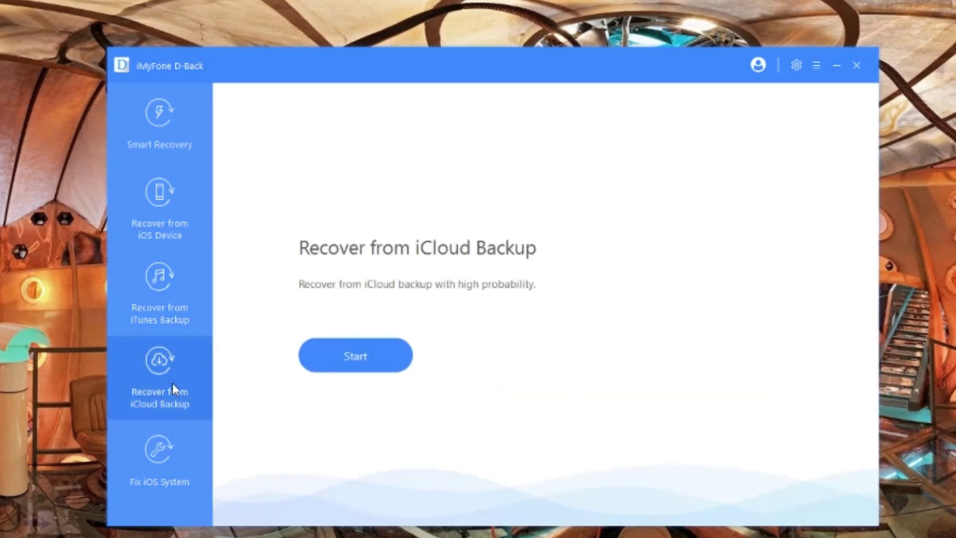
{"action": "left_click", "coordinate": [347, 365]}
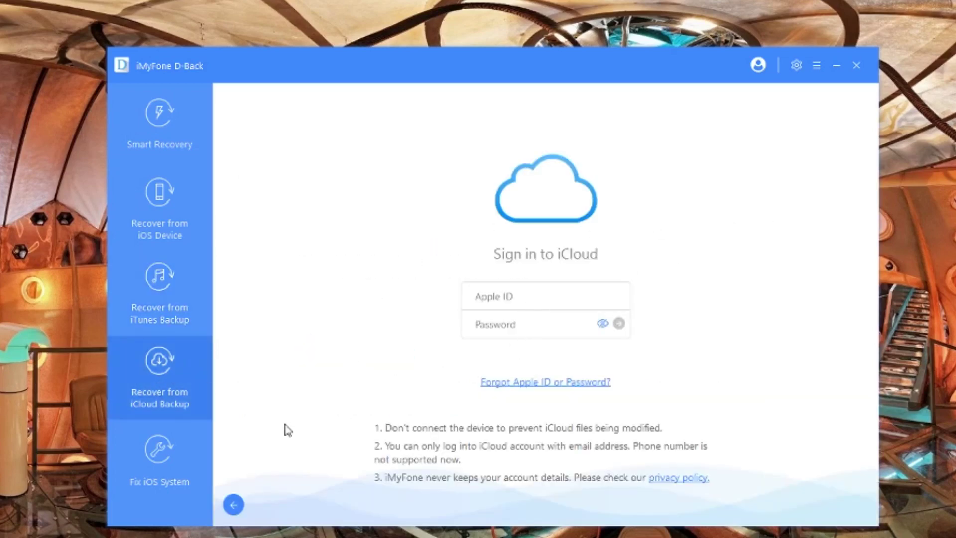
Open Fix iOS System, view the Advanced Mode DFU instructions and start its countdown.
{"action": "left_click", "coordinate": [157, 452]}
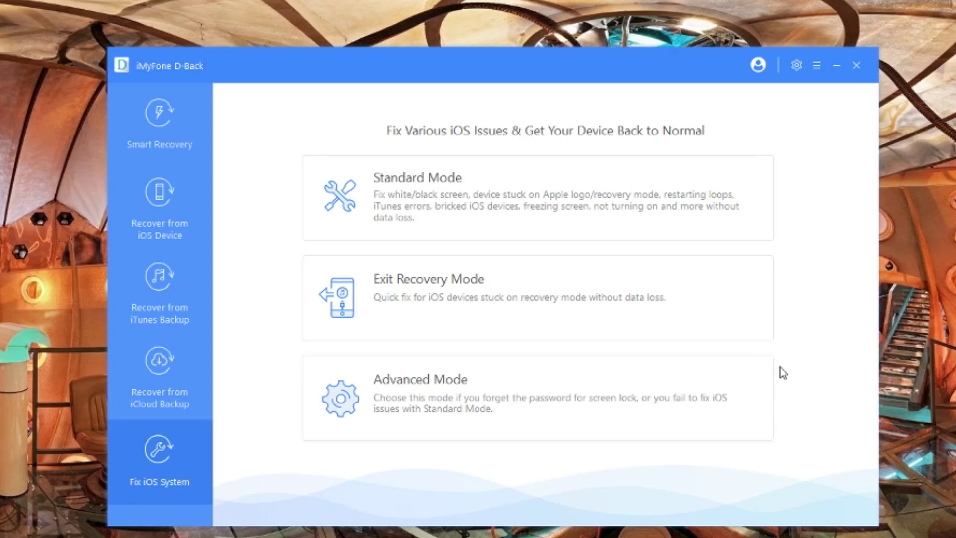
{"action": "left_click", "coordinate": [680, 385]}
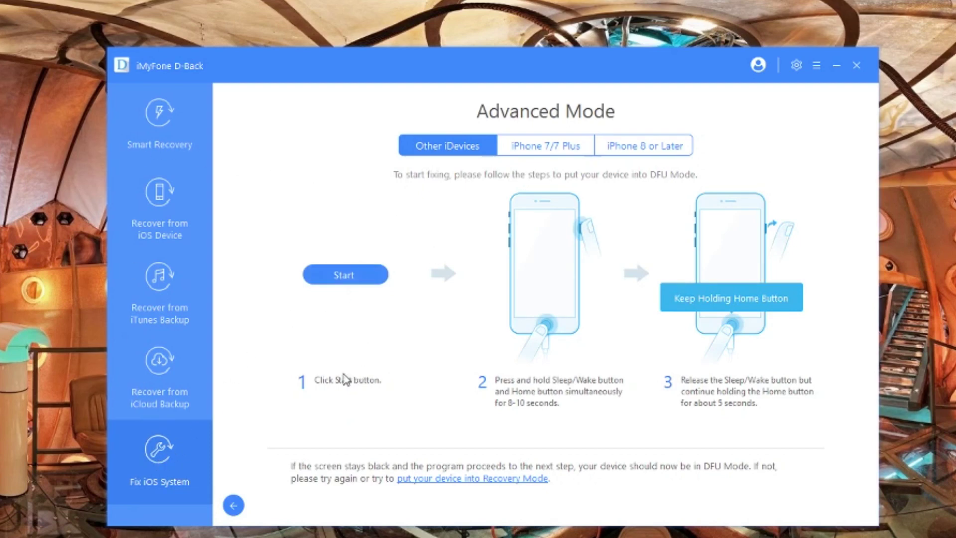
{"action": "left_click", "coordinate": [341, 278]}
{"action": "left_click", "coordinate": [330, 275]}
{"action": "left_click", "coordinate": [160, 396]}
Preview the Exit Recovery Mode page and return to the repair mode list.
{"action": "left_click", "coordinate": [158, 459]}
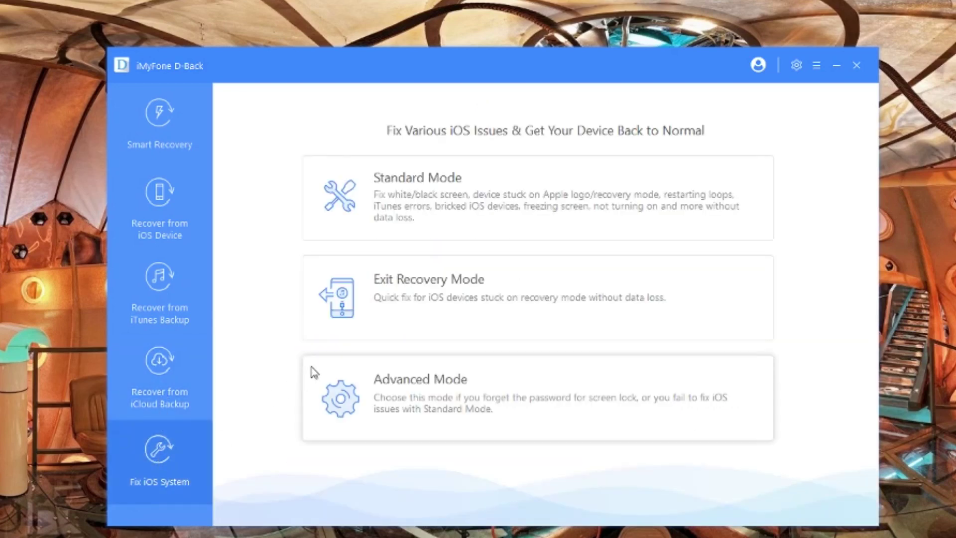
{"action": "left_click", "coordinate": [399, 331]}
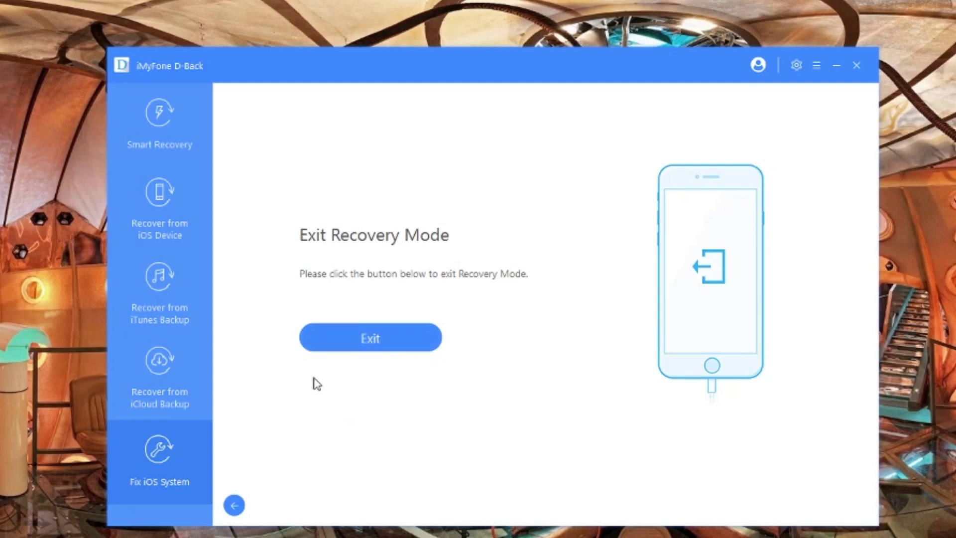
{"action": "left_click", "coordinate": [235, 505]}
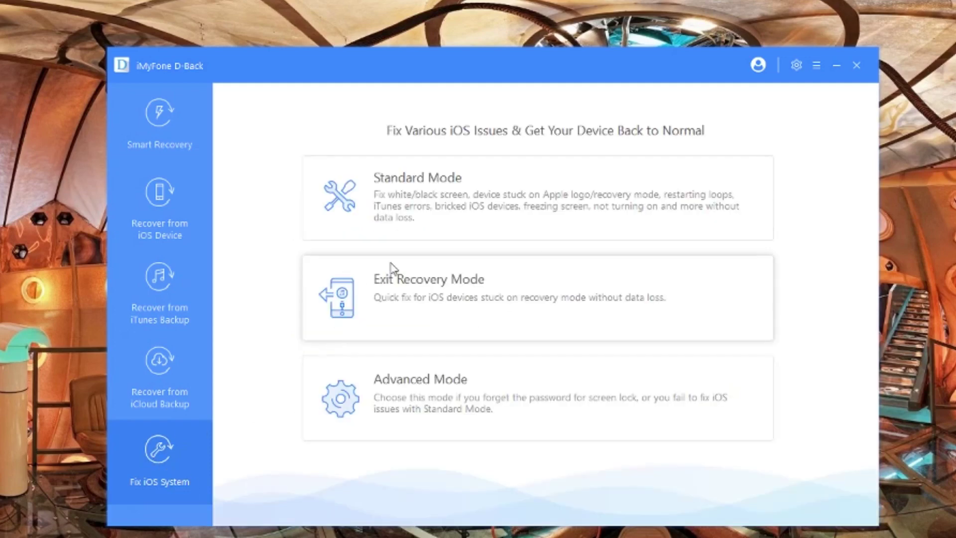
Start Standard Mode and view DFU steps for iPhone 7/7 Plus, iPhone 8 or Later and Other iDevices.
{"action": "left_click", "coordinate": [415, 221]}
{"action": "left_click", "coordinate": [362, 284]}
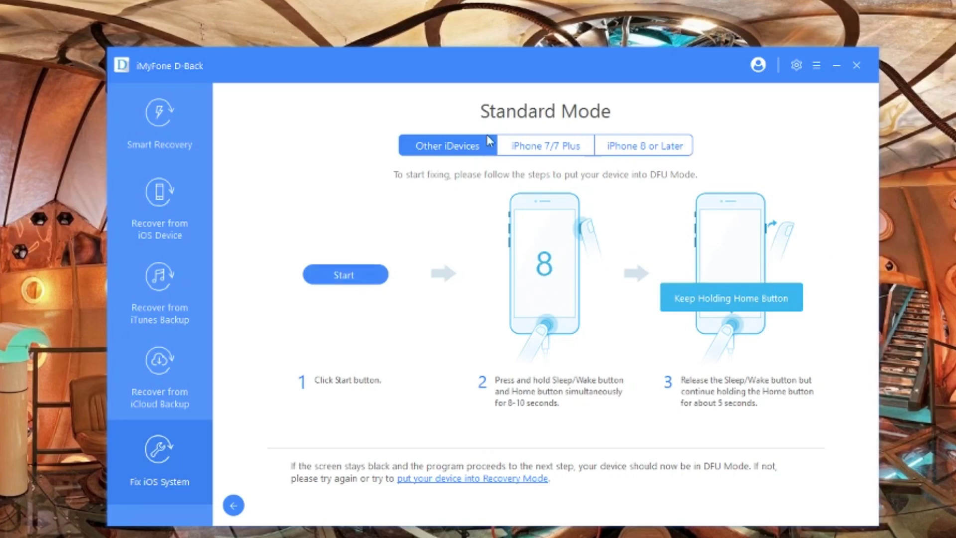
{"action": "left_click", "coordinate": [522, 148]}
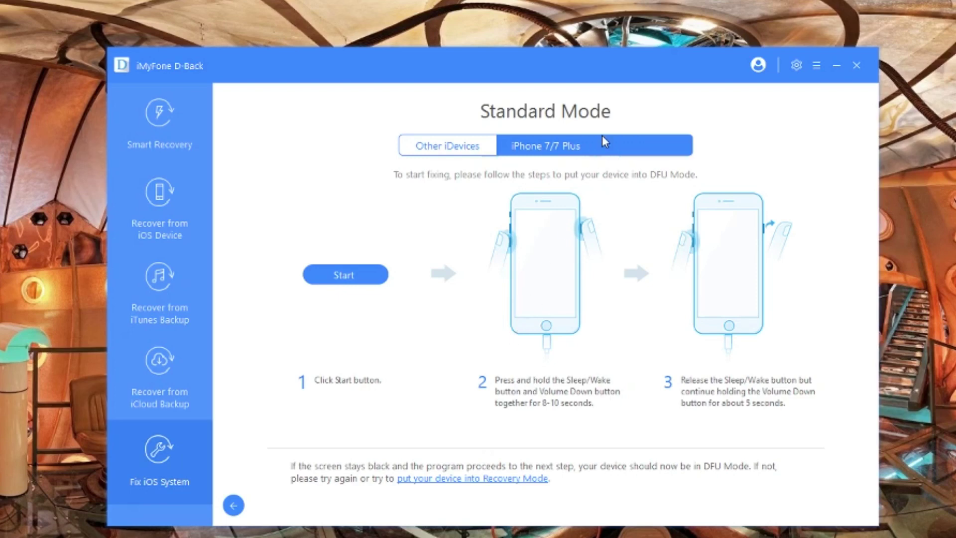
{"action": "left_click", "coordinate": [635, 149]}
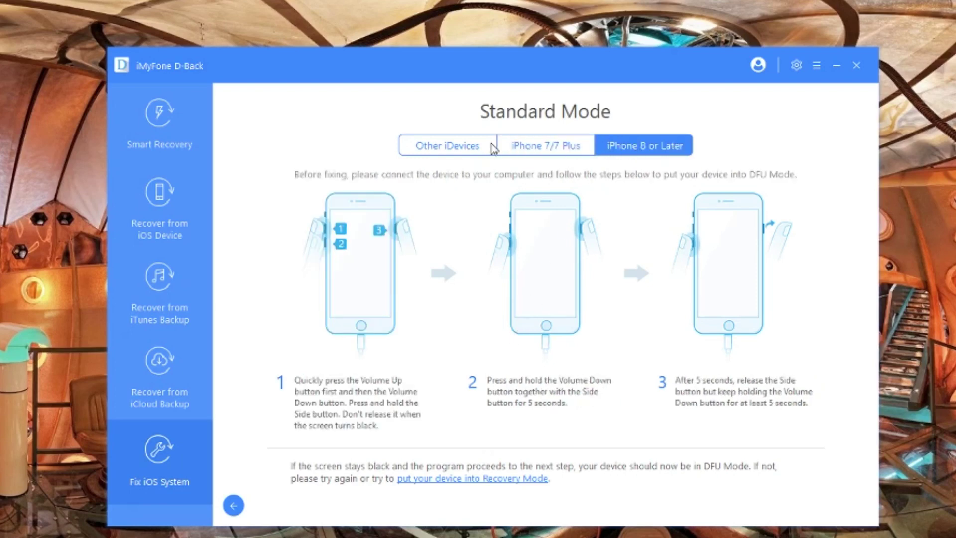
{"action": "left_click", "coordinate": [548, 149]}
{"action": "left_click", "coordinate": [459, 148]}
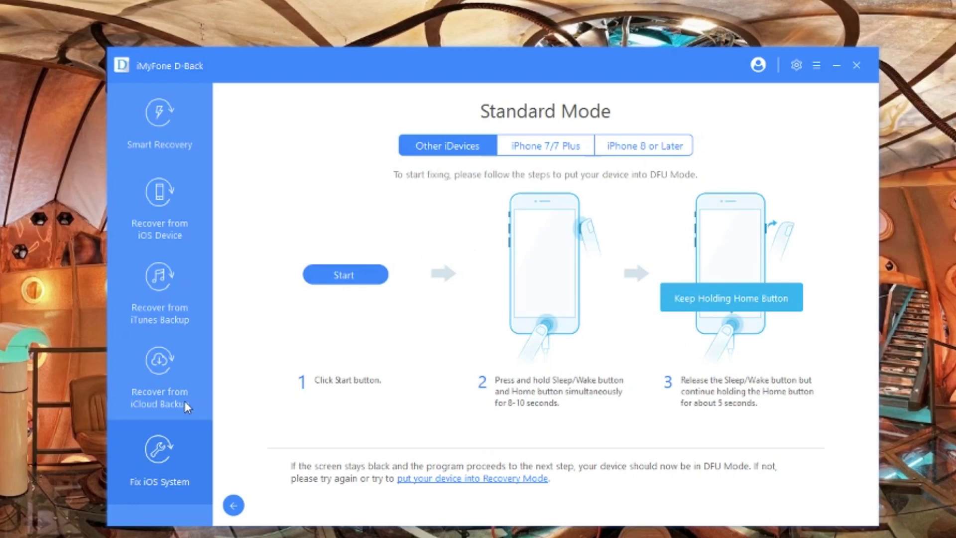
Return to the Smart Recovery start page and shift the D-Back window left, then back right.
{"action": "left_click", "coordinate": [164, 144]}
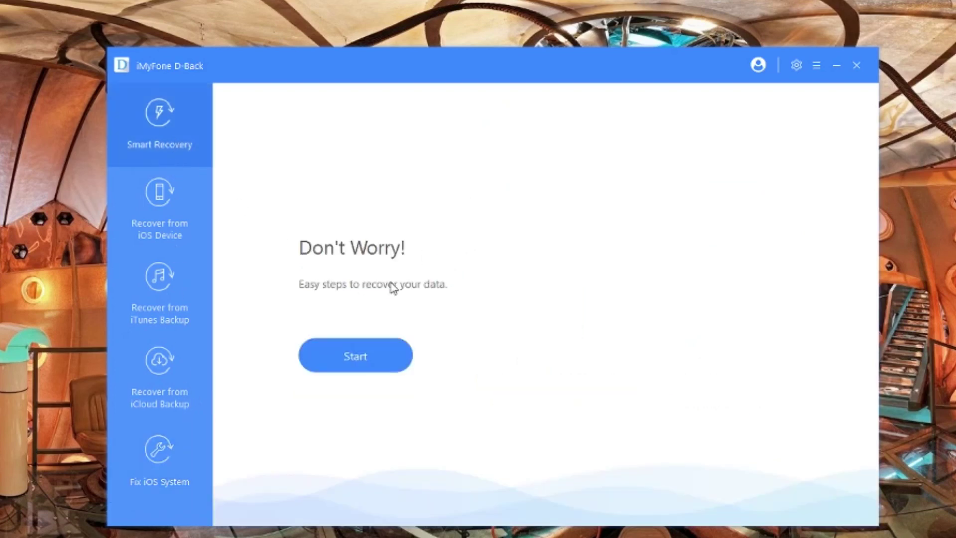
{"action": "left_click_drag", "start_coordinate": [375, 65], "coordinate": [292, 91]}
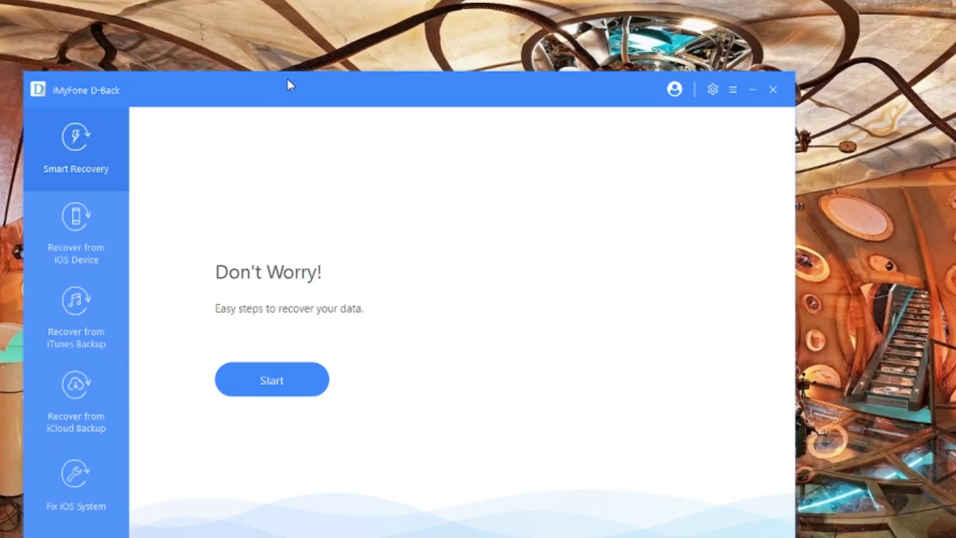
{"action": "left_click_drag", "start_coordinate": [292, 82], "coordinate": [384, 86]}
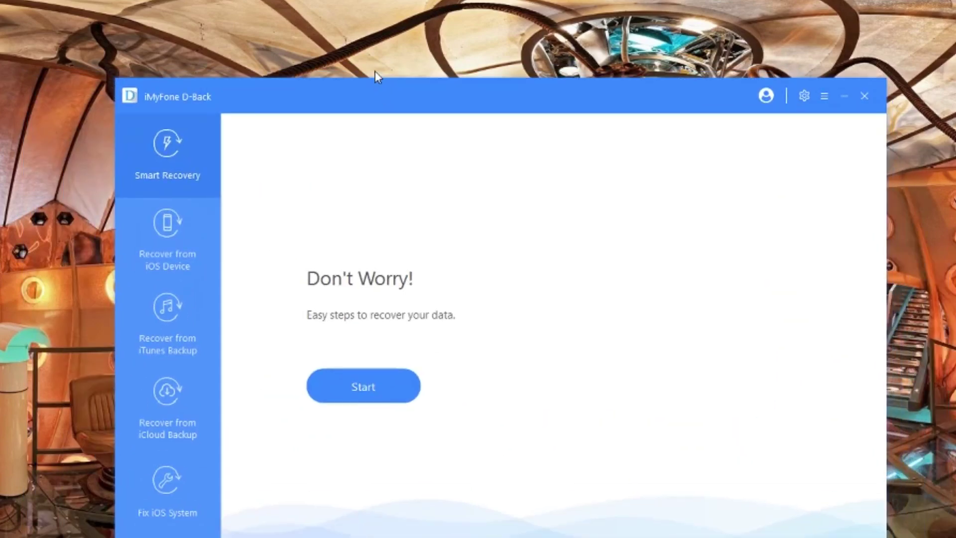